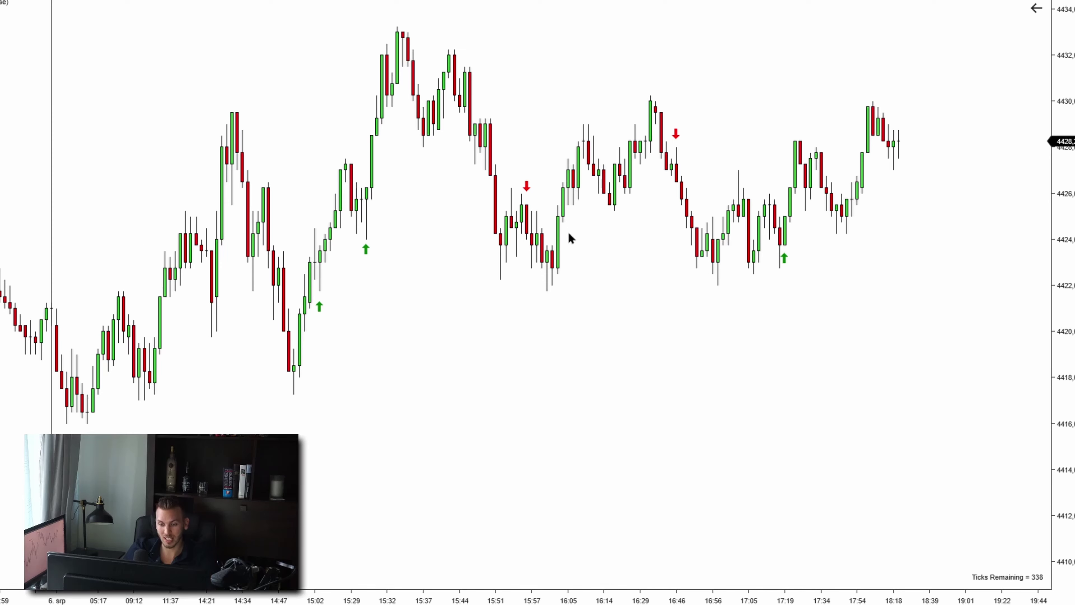
Add a visible 21-period EMA to the ES 2000-tick chart through the Indicators dialog
right_click(555, 222)
click(605, 293)
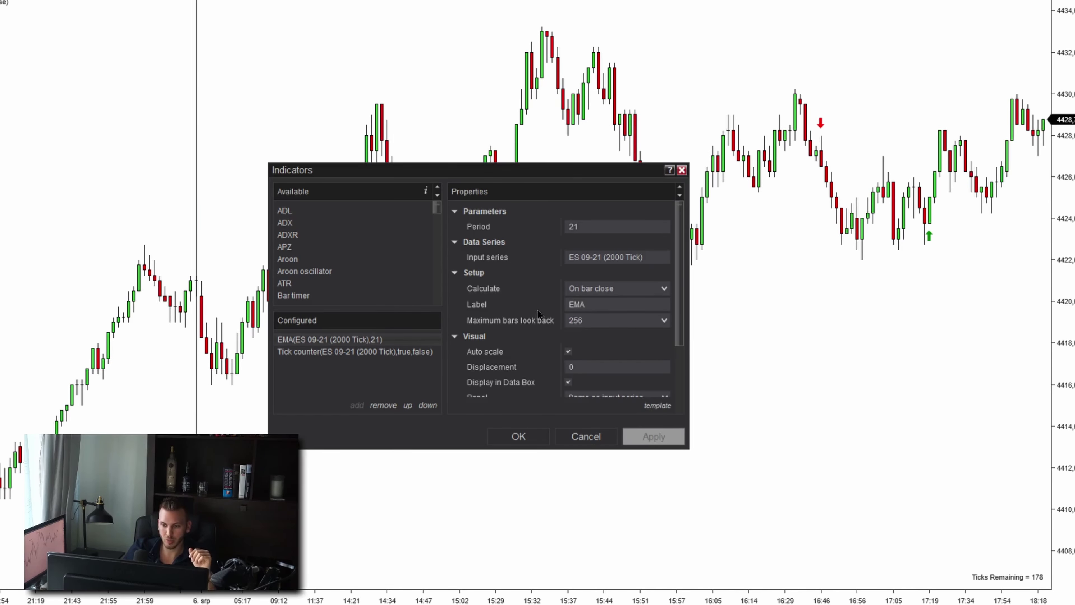
scroll(578, 304, down, 3)
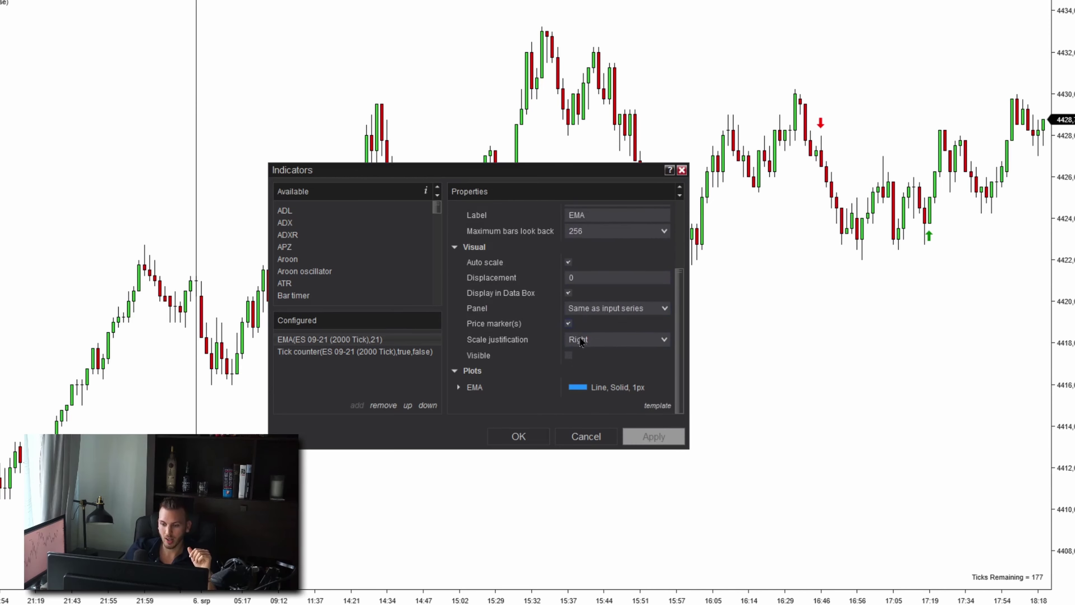
click(568, 356)
click(654, 437)
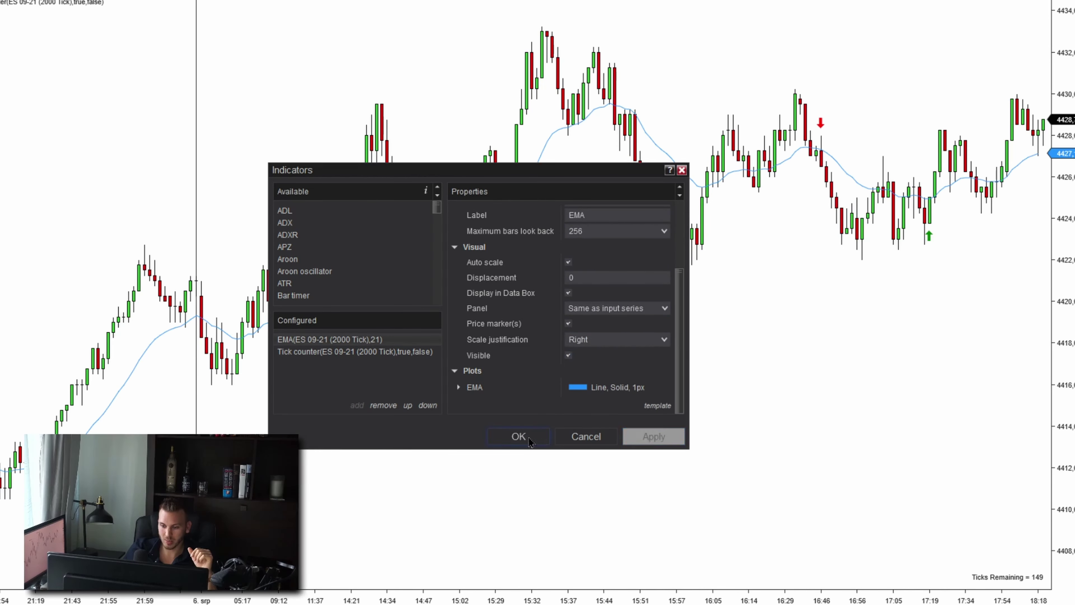
key(Return)
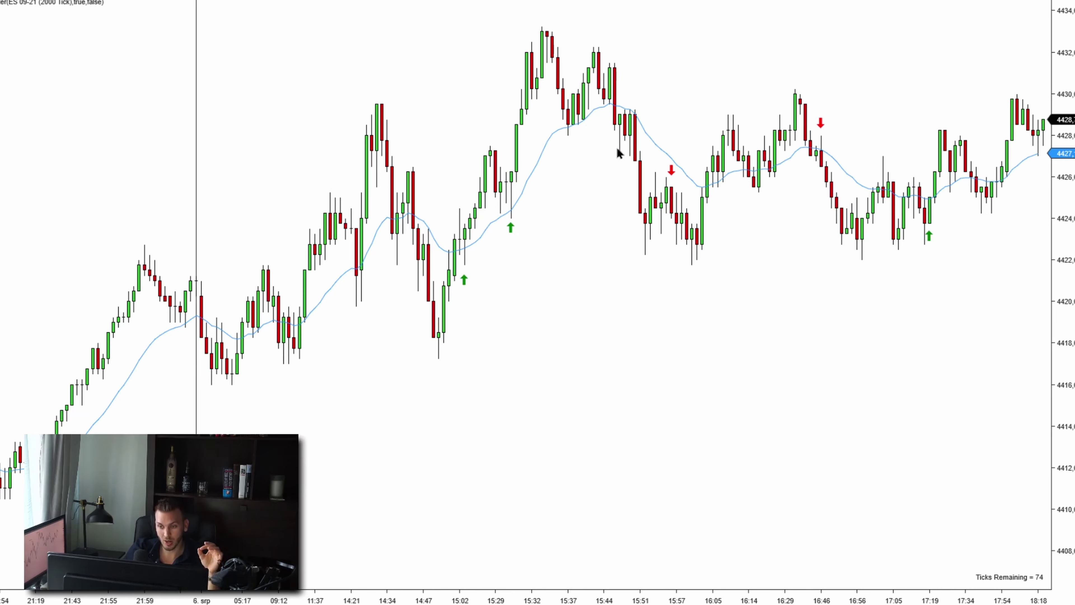
Pan and scroll the chart to show the previous session's bars left of the 6. srp divider
drag(704, 241, 566, 286)
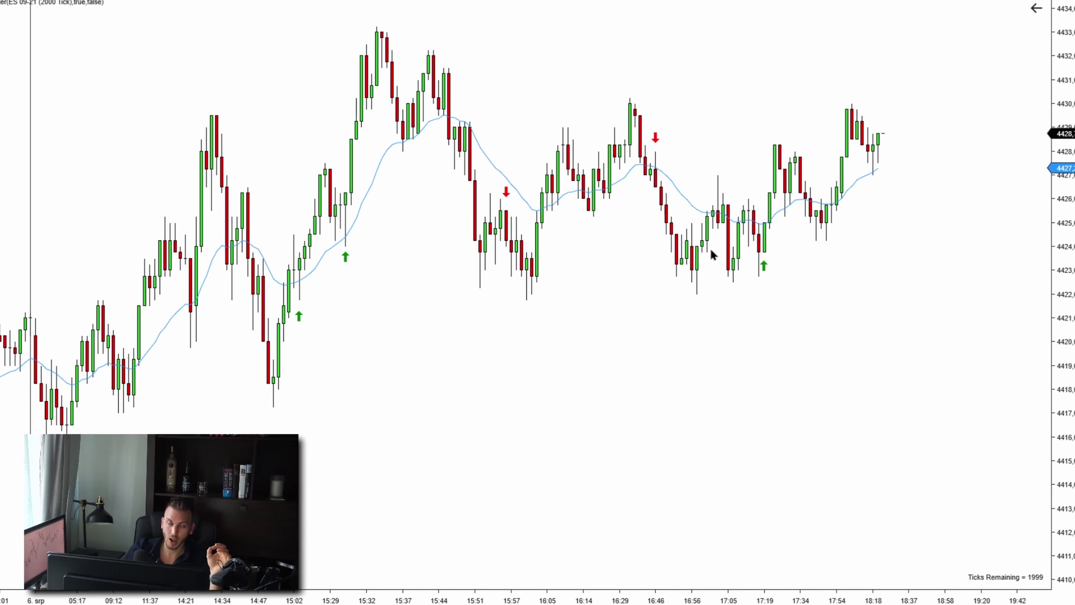
drag(613, 288, 688, 289)
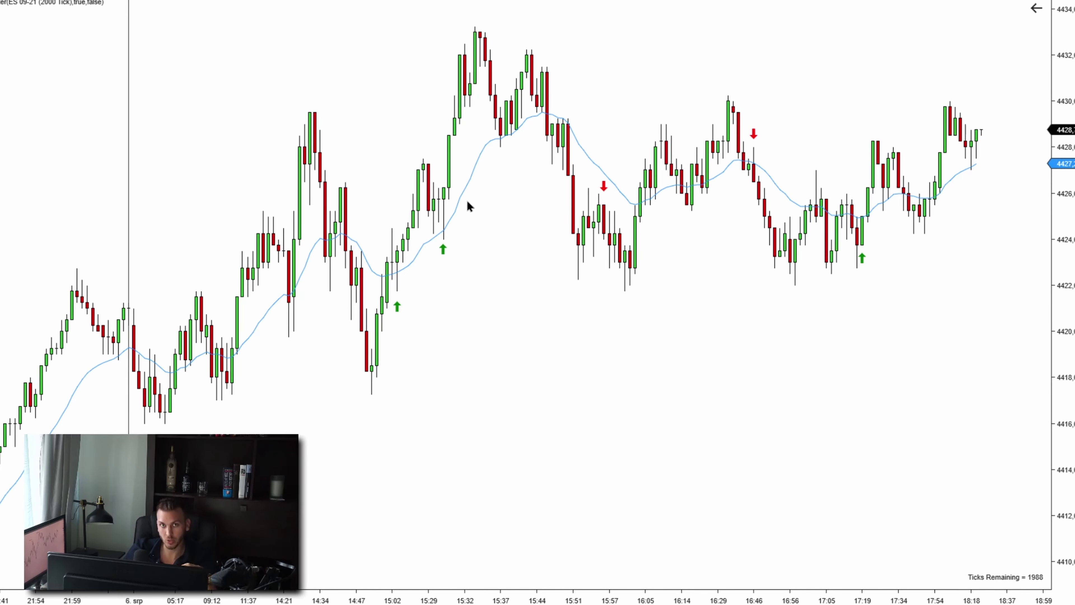
scroll(511, 228, up, 5)
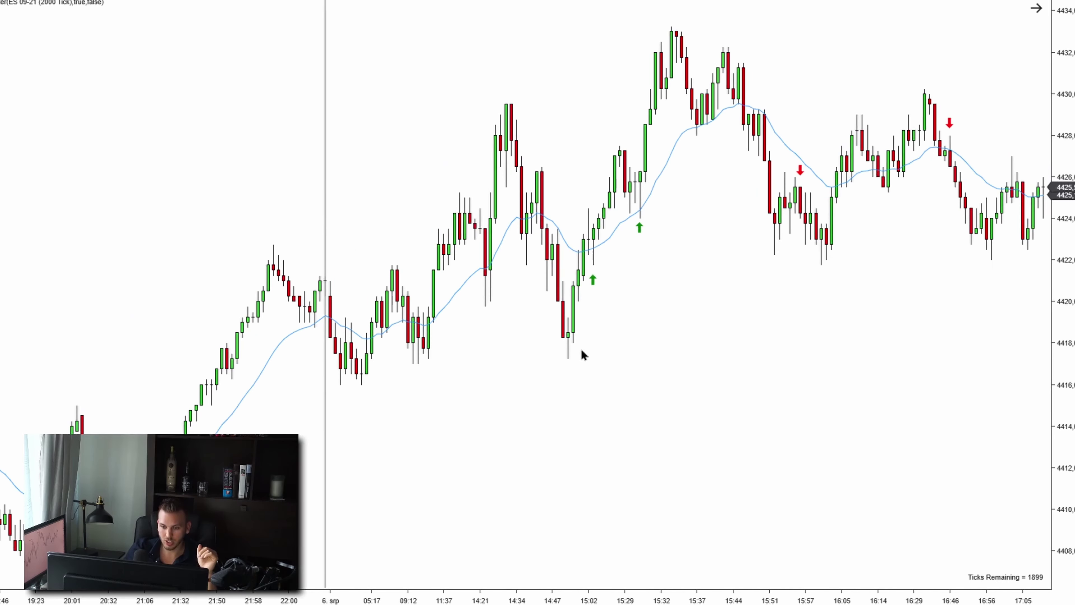
scroll(526, 365, down, 2)
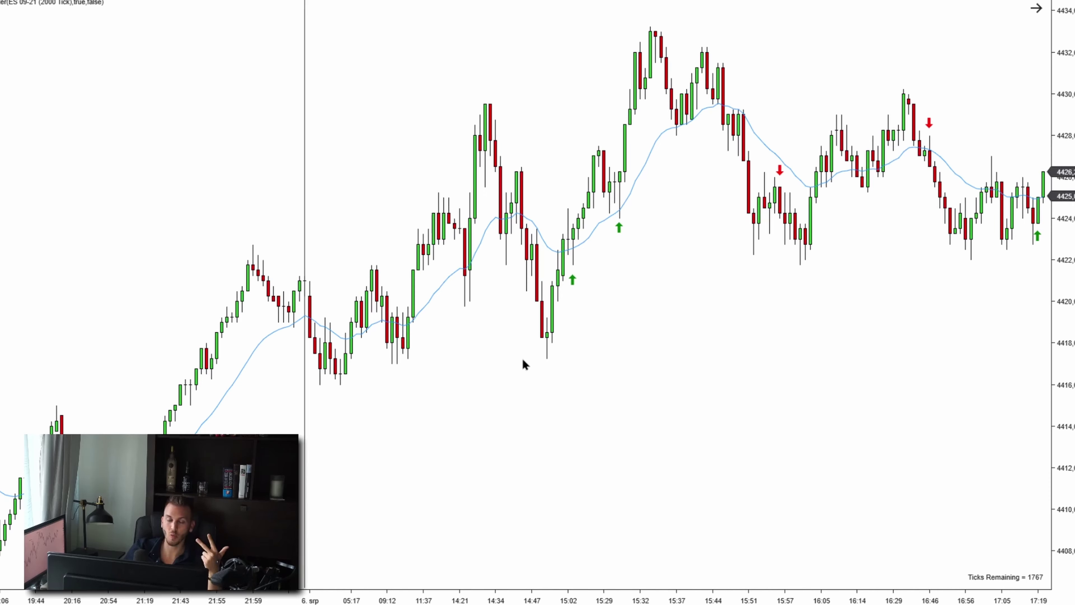
scroll(530, 362, up, 3)
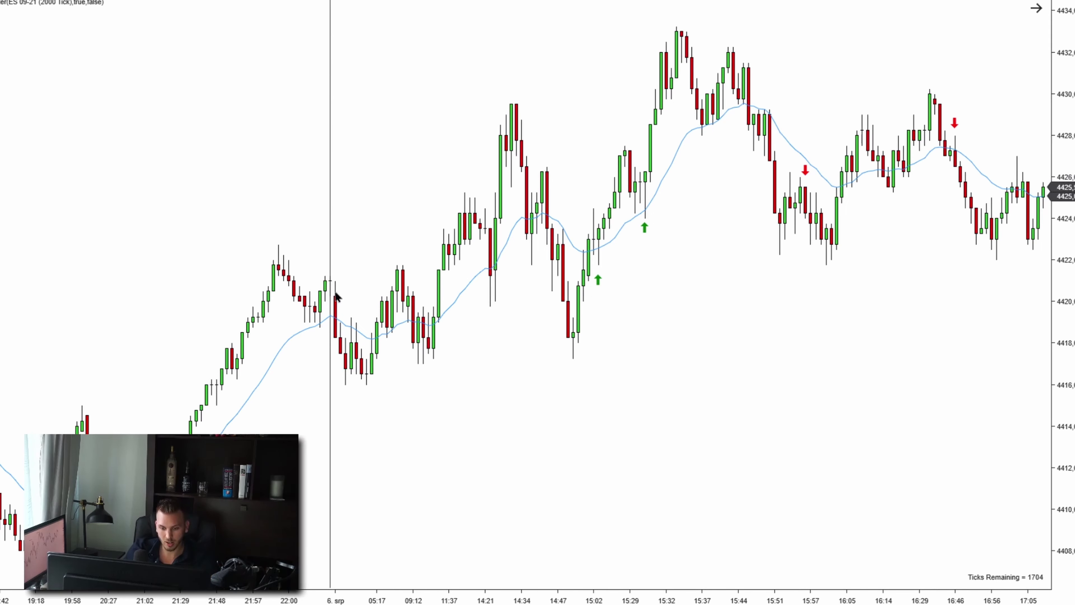
Draw a short trend channel along the pullback from the 22:00 swing high
click(279, 245)
click(331, 328)
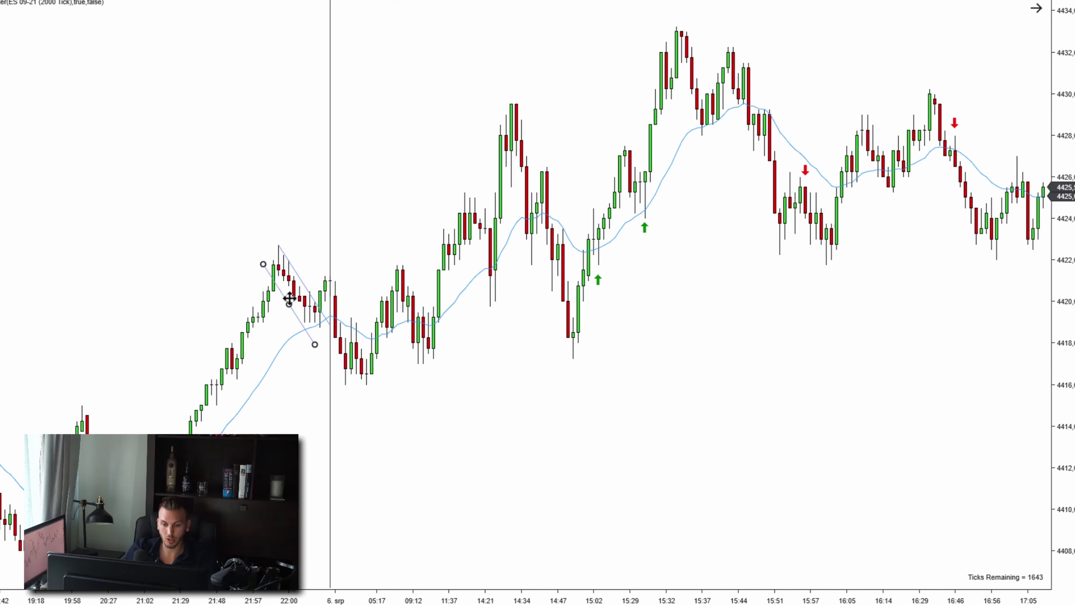
click(294, 304)
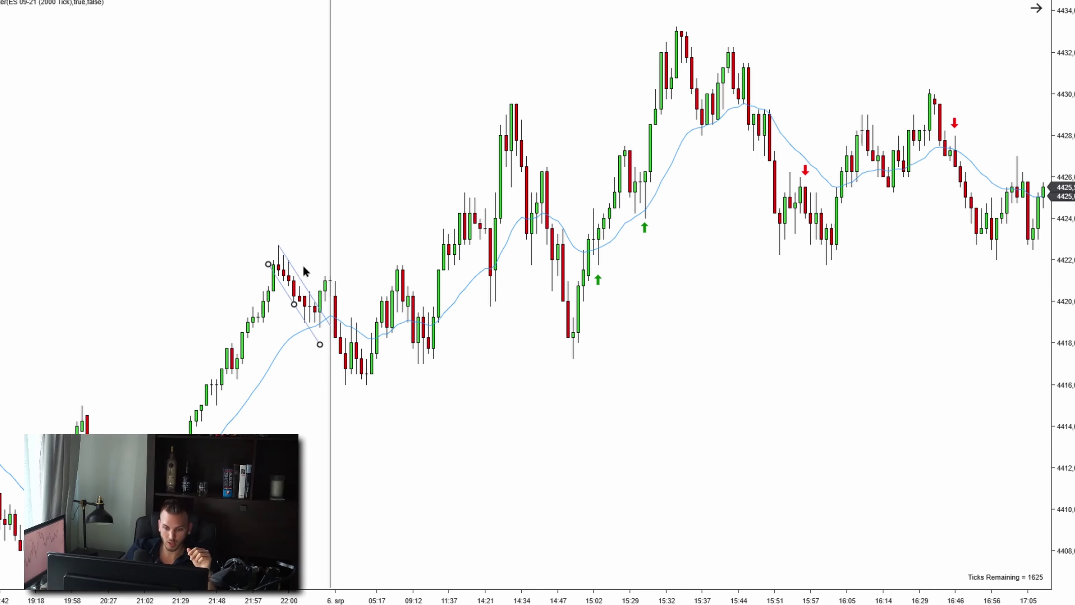
click(331, 277)
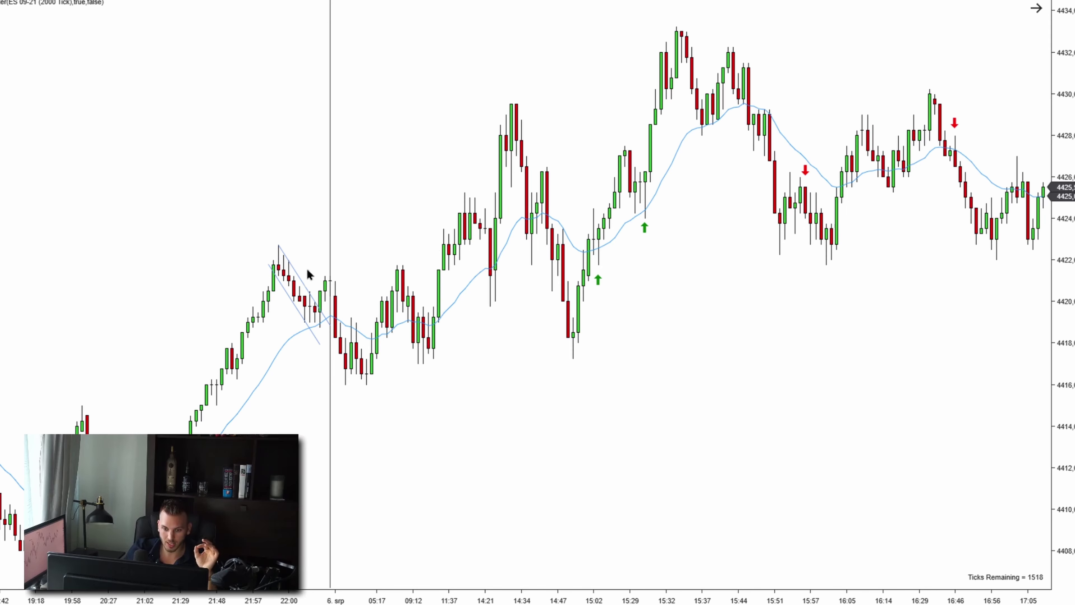
Draw a second channel along the rally from the 05:17 low and reshape it to fit
click(366, 386)
click(387, 330)
click(407, 275)
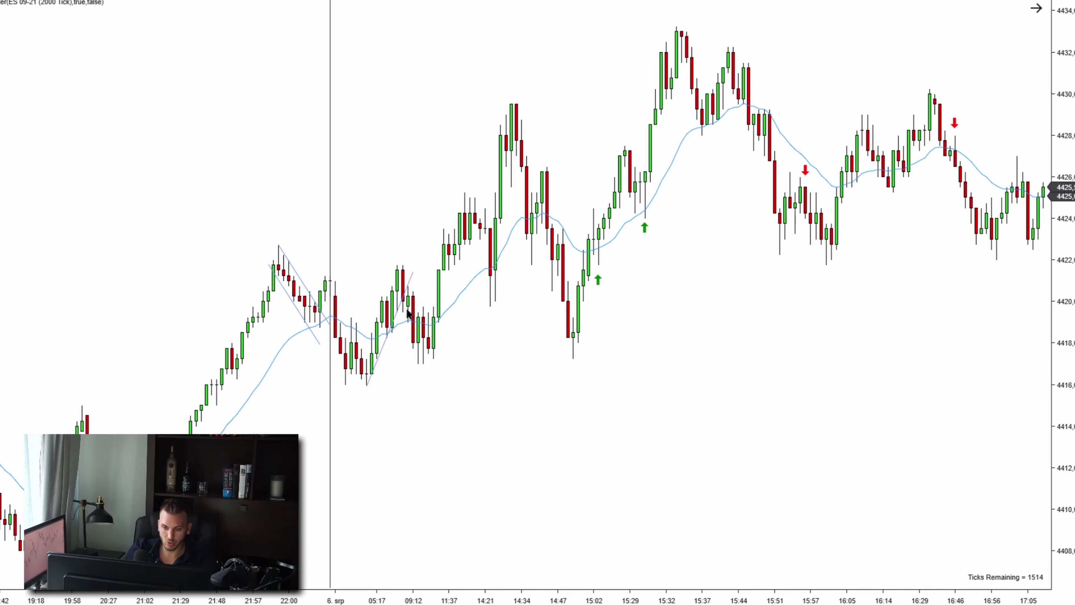
drag(387, 344, 379, 339)
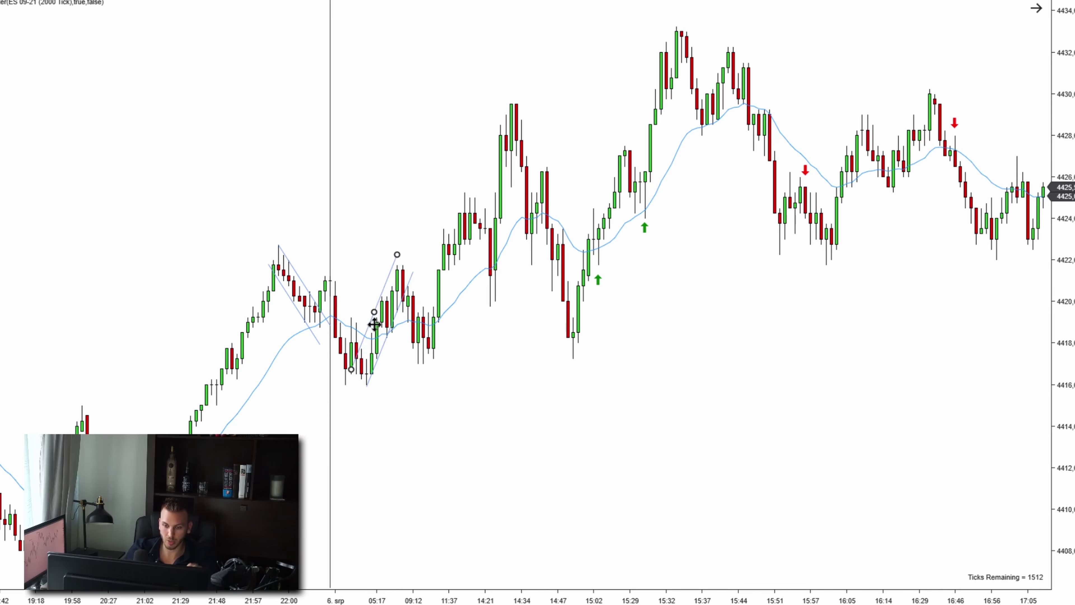
click(455, 398)
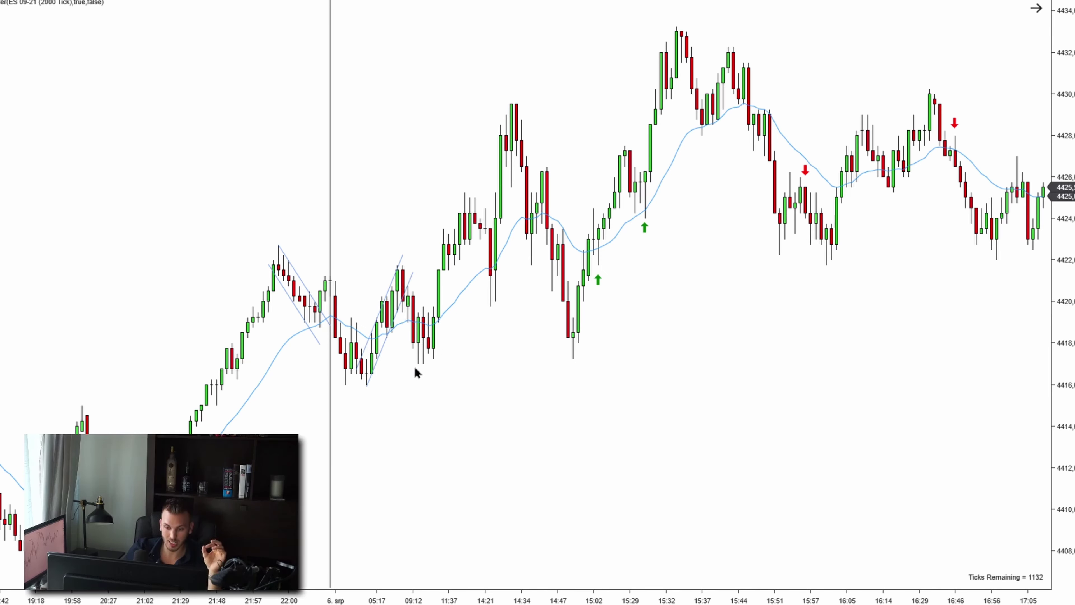
Draw a wide rising channel from the 05:17 low past 15:51, its upper line on the highs
mouse_move(366, 385)
mouse_down()
mouse_move(440, 380)
mouse_move(665, 266)
mouse_move(832, 132)
mouse_up()
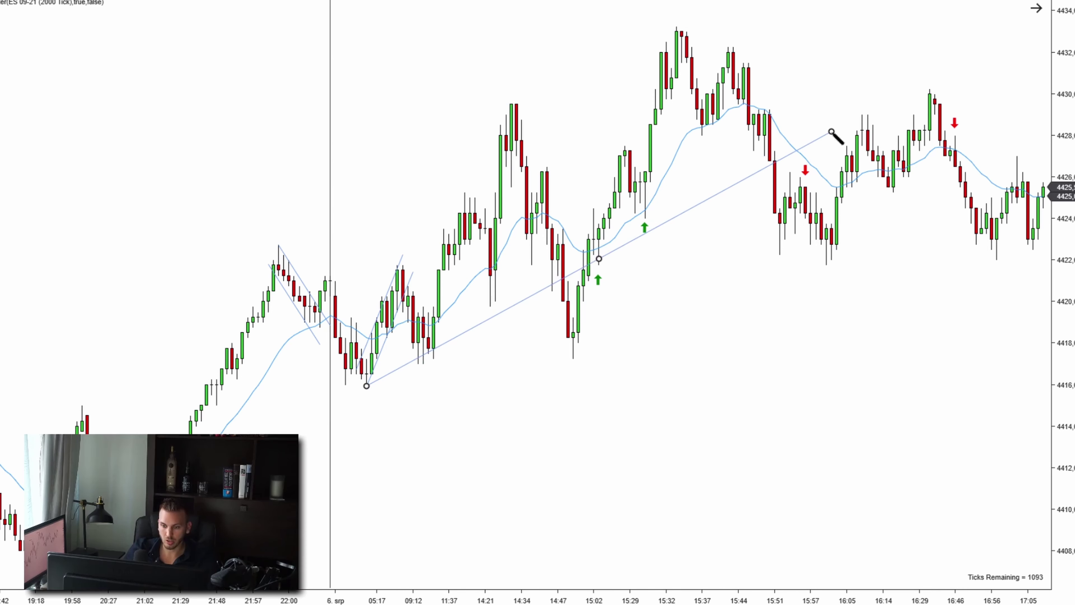
drag(505, 305, 422, 226)
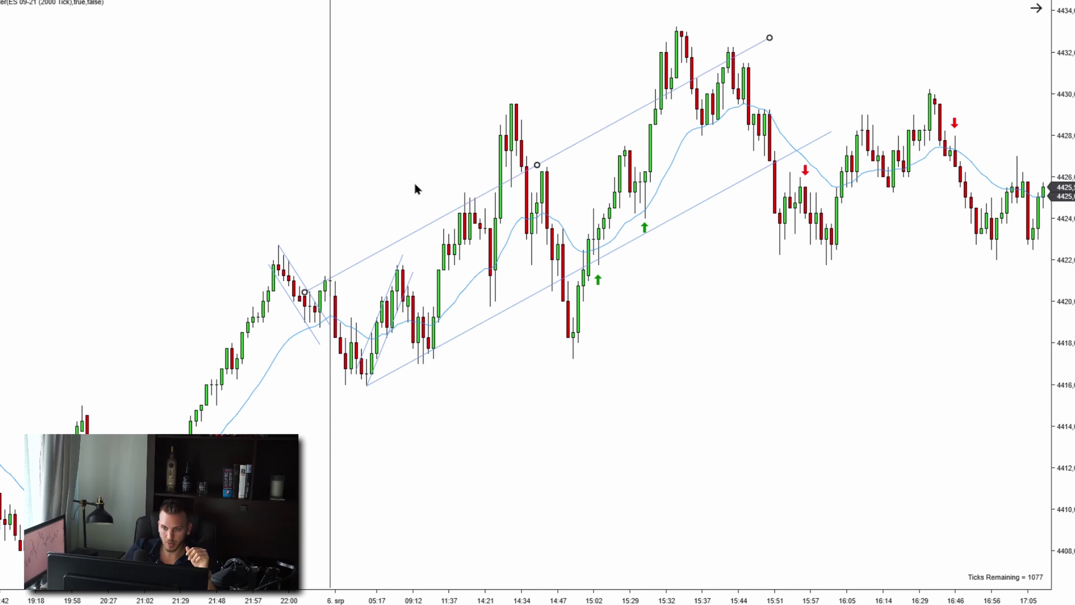
click(415, 187)
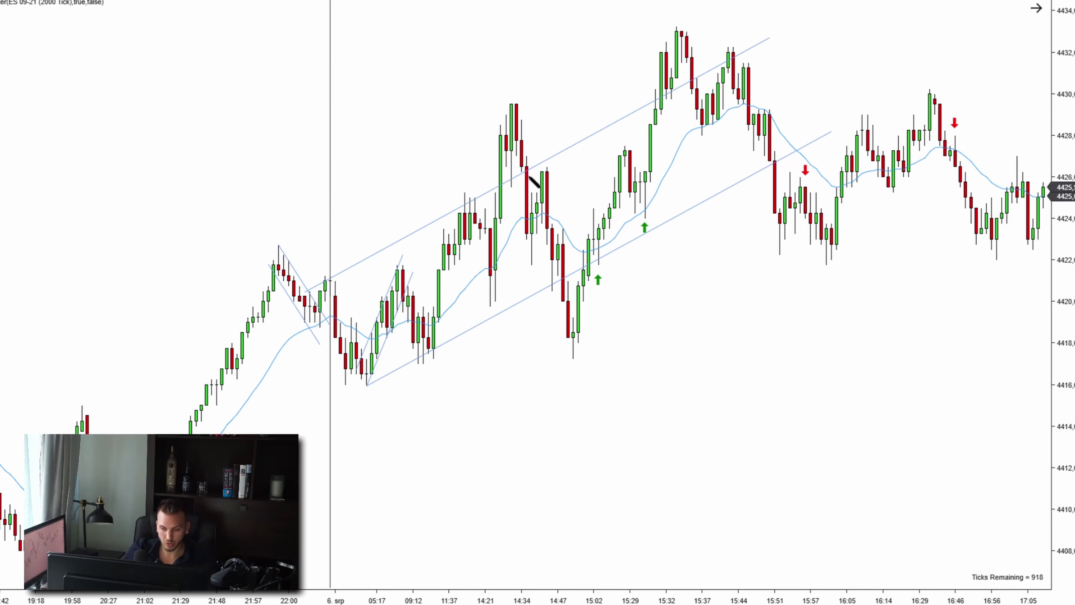
mouse_move(516, 101)
mouse_down()
mouse_move(542, 181)
mouse_move(542, 244)
mouse_up()
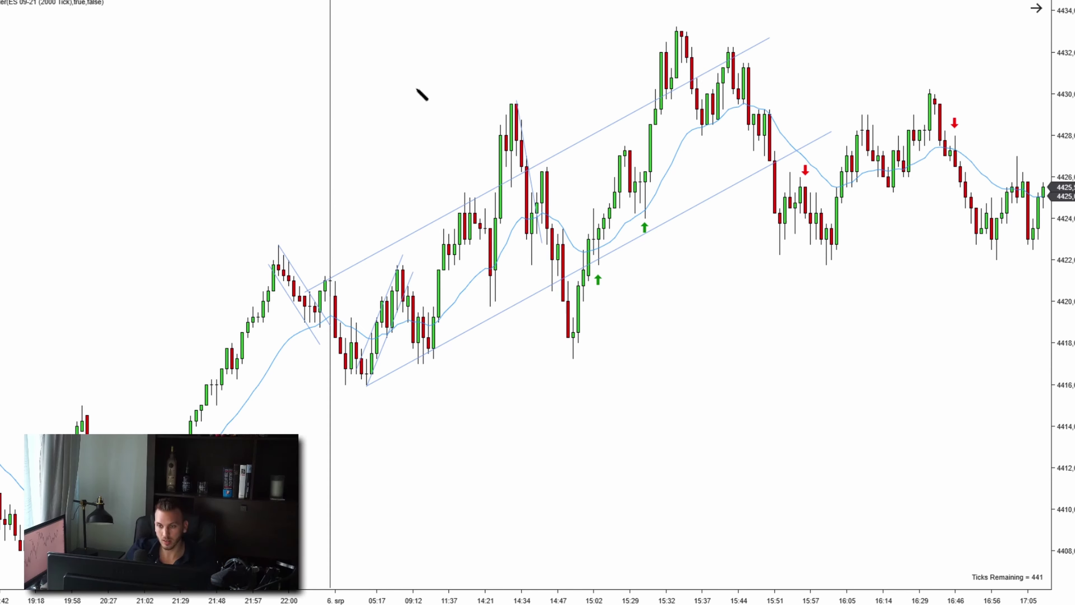
drag(413, 88, 496, 121)
click(498, 120)
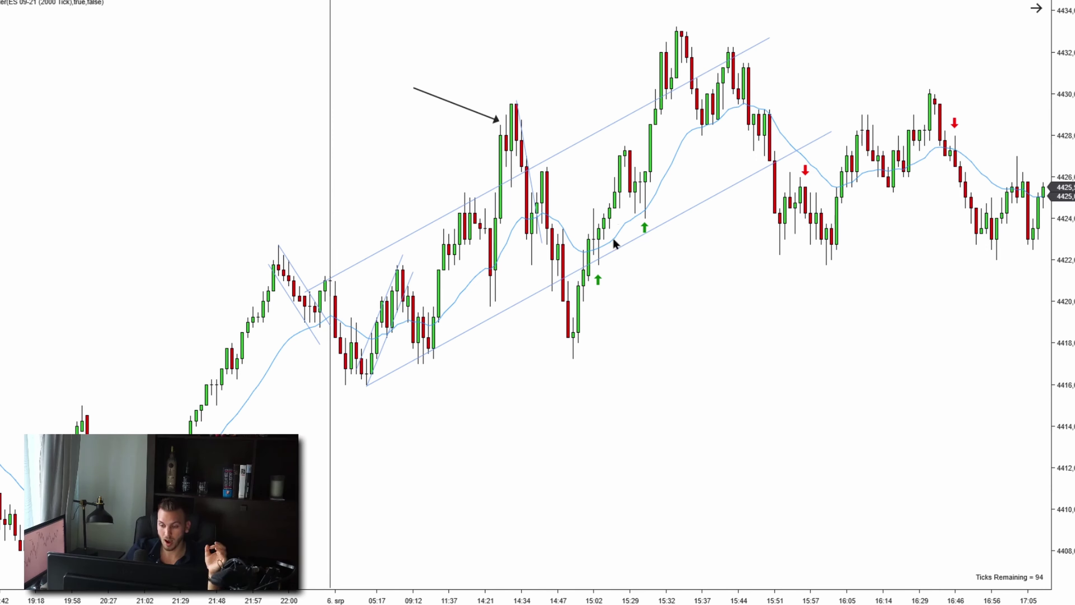
drag(620, 403, 666, 38)
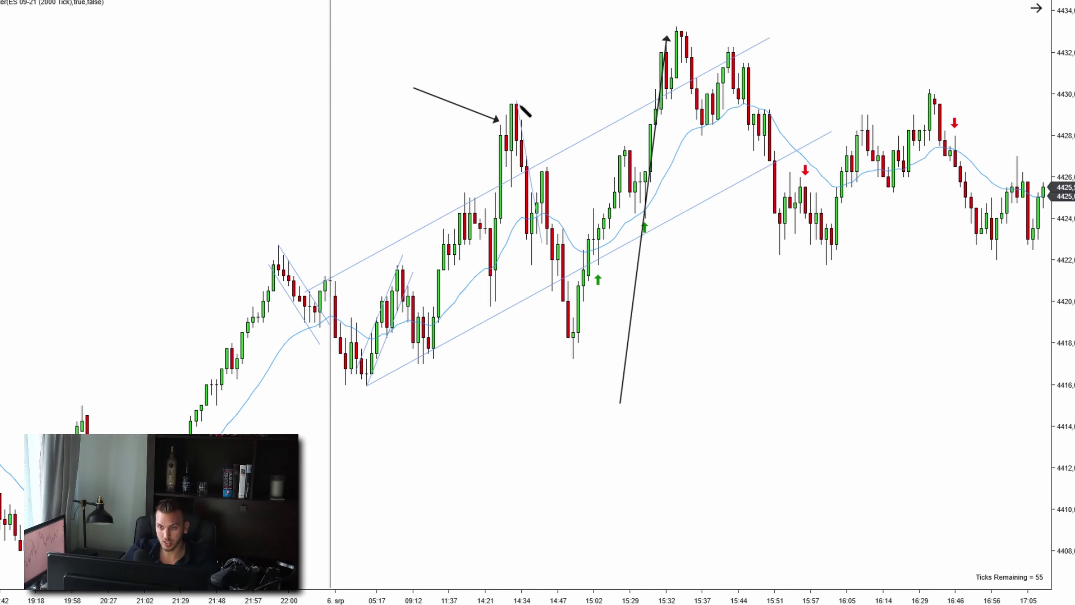
drag(594, 299, 615, 509)
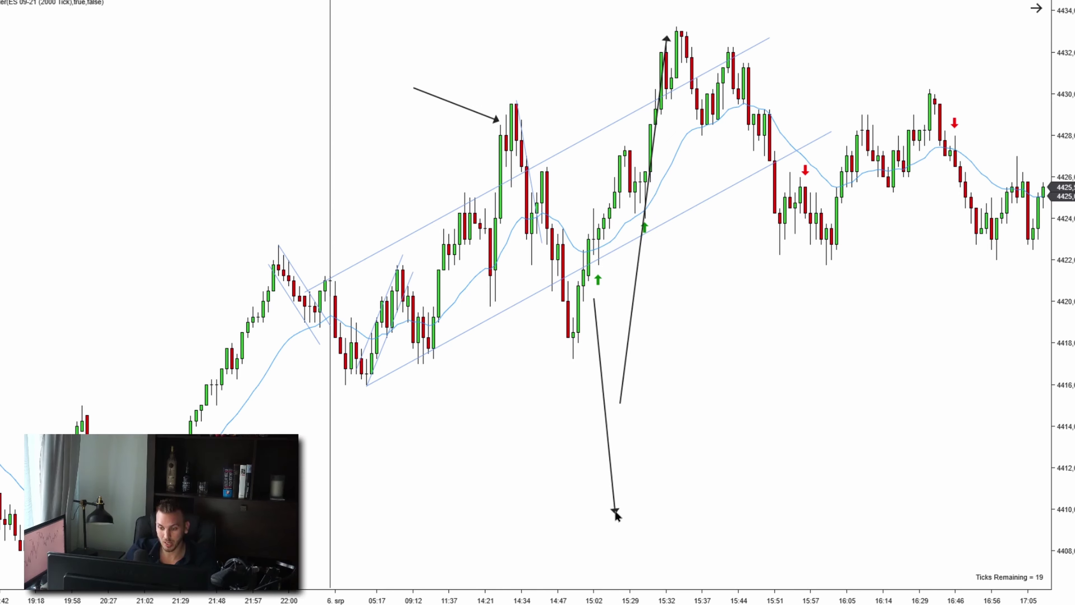
click(622, 384)
key(Delete)
key(Delete)
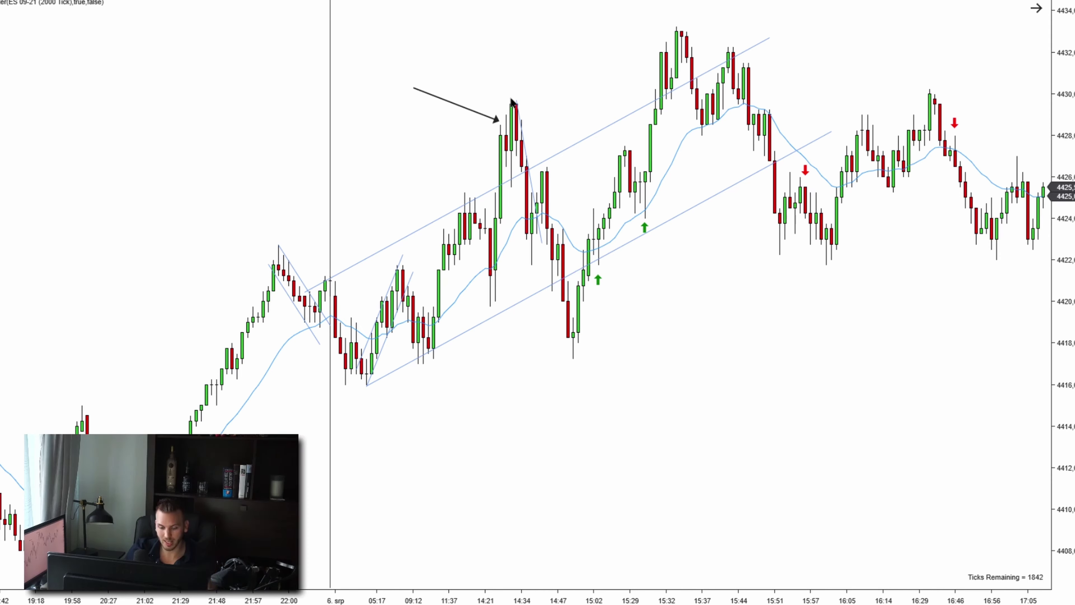
drag(511, 100, 511, 179)
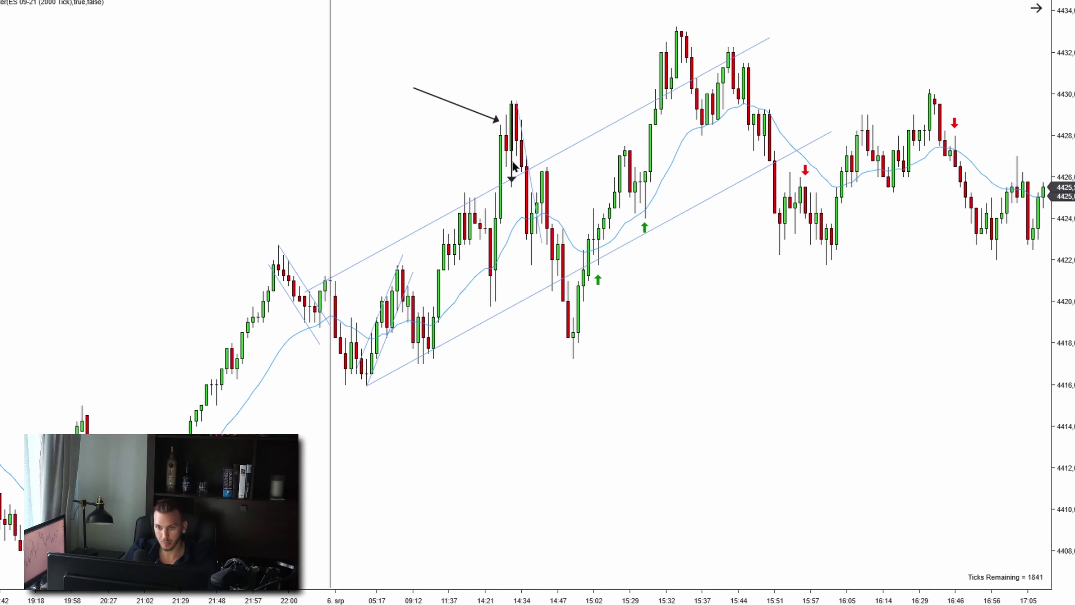
drag(567, 278, 568, 356)
click(566, 330)
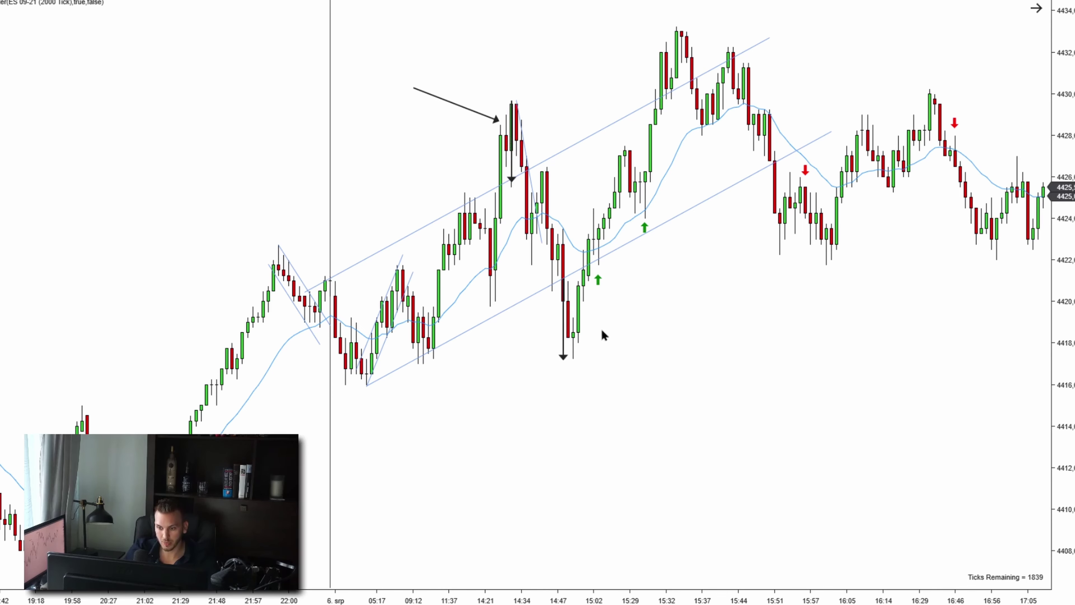
key(ctrl+z)
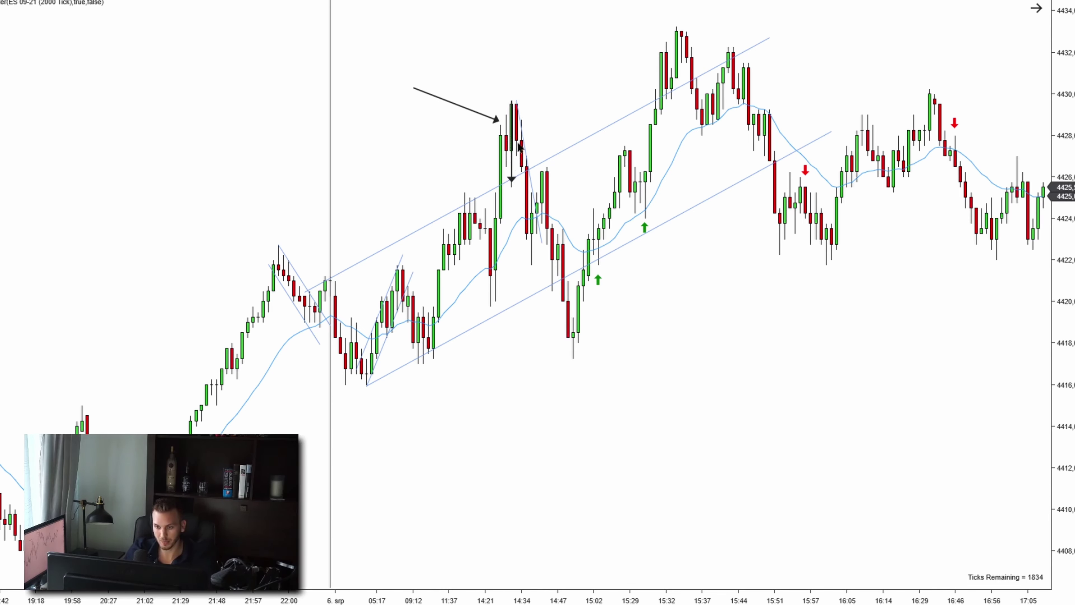
key(ctrl+z)
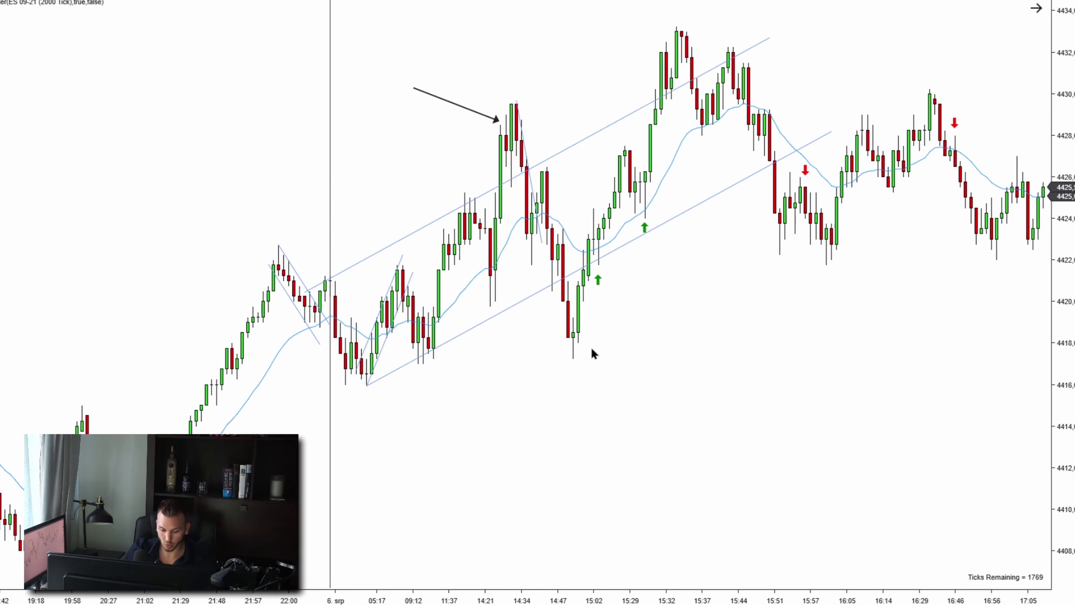
click(640, 390)
click(666, 132)
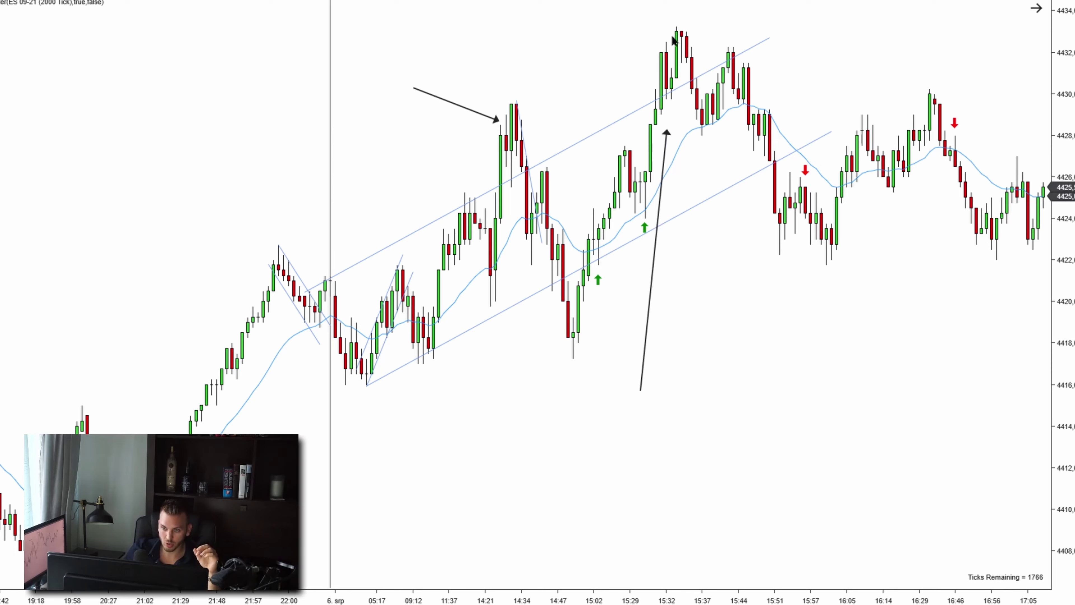
click(552, 120)
click(631, 476)
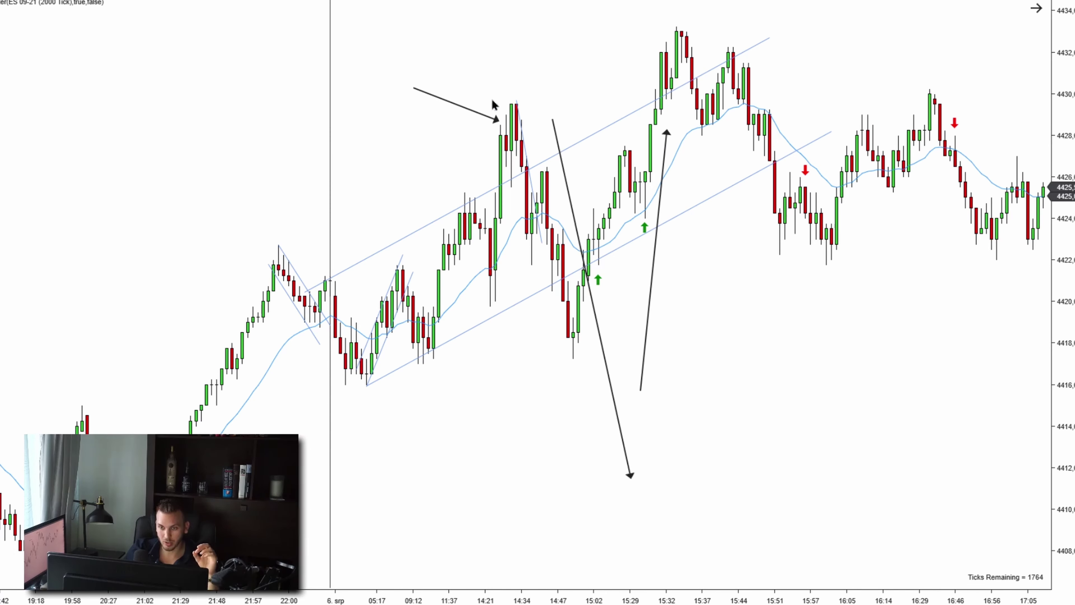
click(593, 305)
key(Delete)
click(647, 305)
key(Delete)
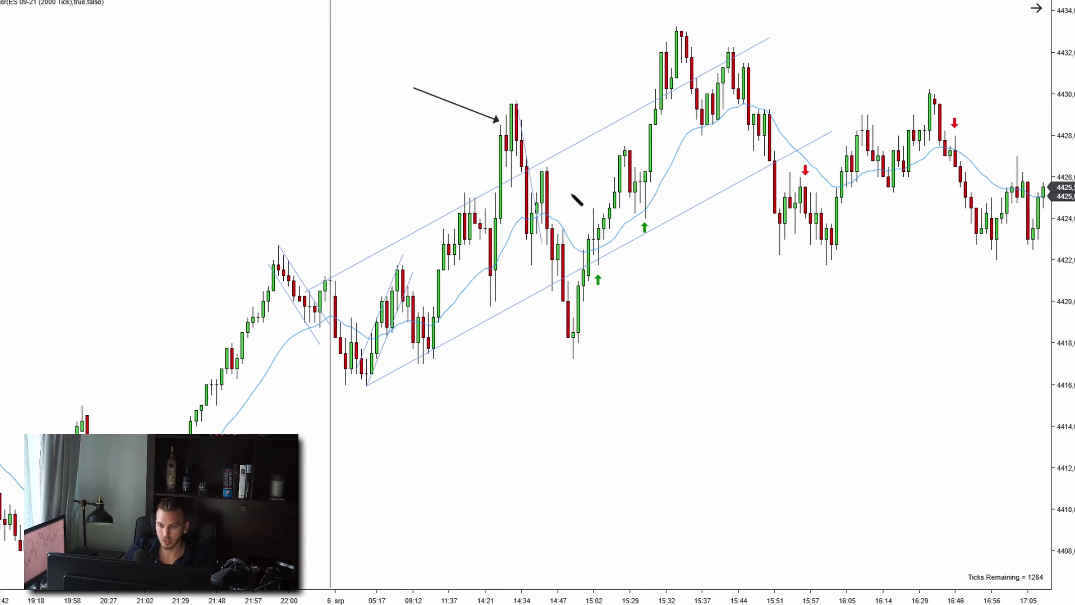
Remove a trial black arrow near the 15:02 bars and scroll to the newest bars through 17:34
drag(568, 181, 615, 466)
click(612, 440)
key(Delete)
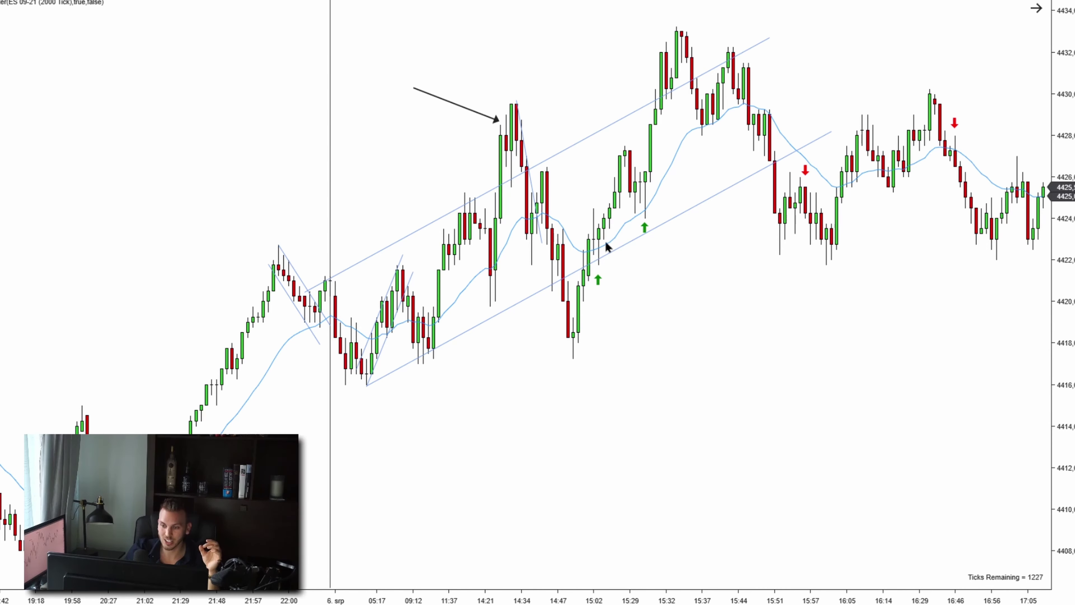
scroll(557, 226, down, 3)
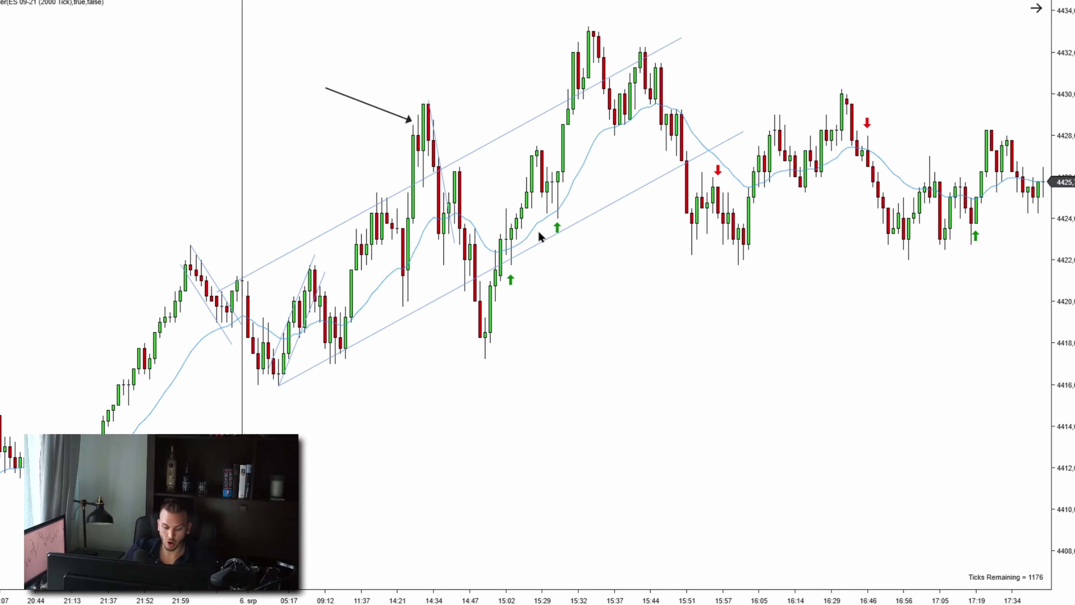
Draw a steep blue trend line up from the 14:47 low plus a parallel copy
mouse_move(487, 356)
mouse_down()
mouse_move(557, 176)
mouse_move(565, 120)
mouse_move(552, 127)
mouse_up()
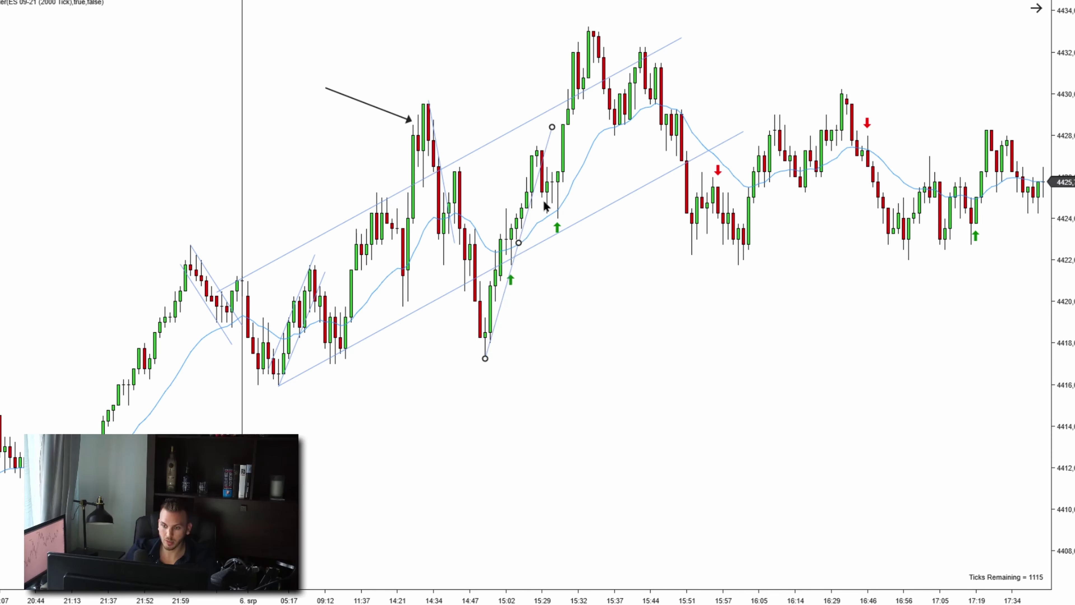
drag(531, 220, 516, 206)
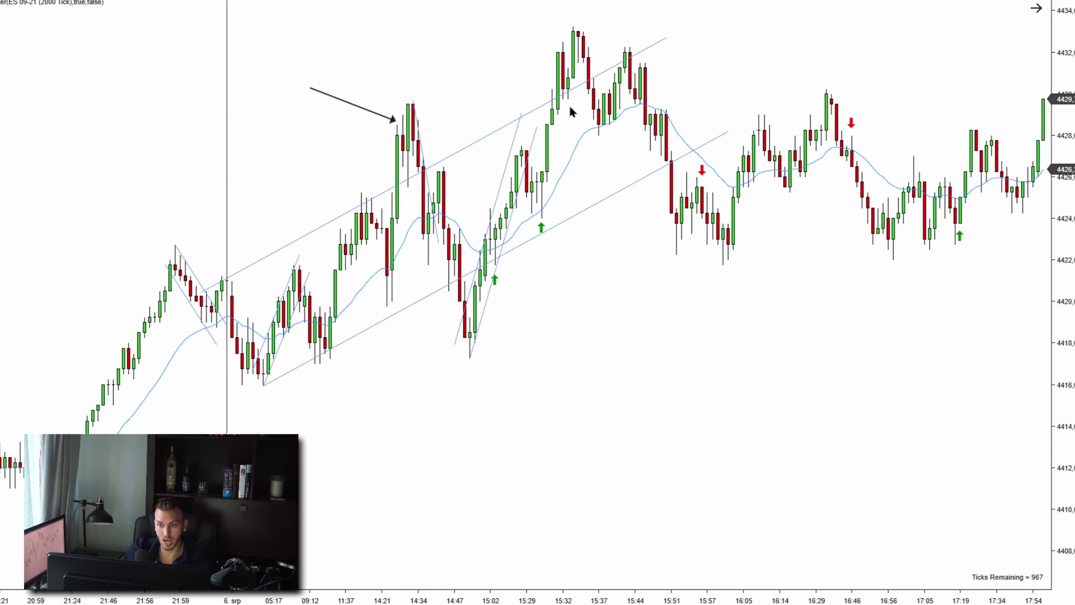
Mark the 15:32 high with a black arrow and draw a blue trend line sloping down from it
scroll(612, 163, down, 5)
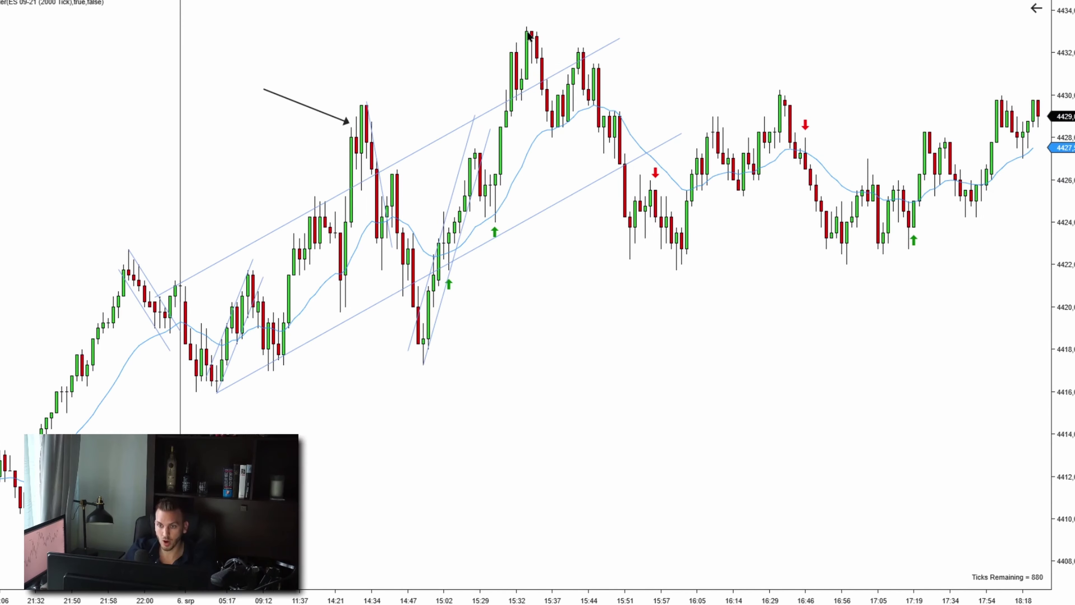
click(428, 35)
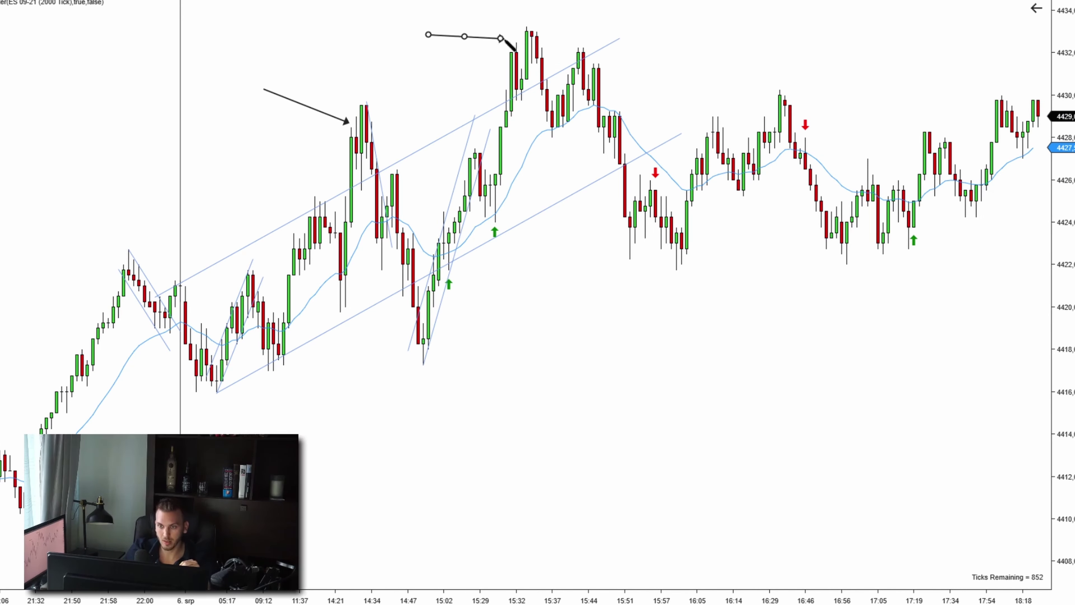
click(513, 39)
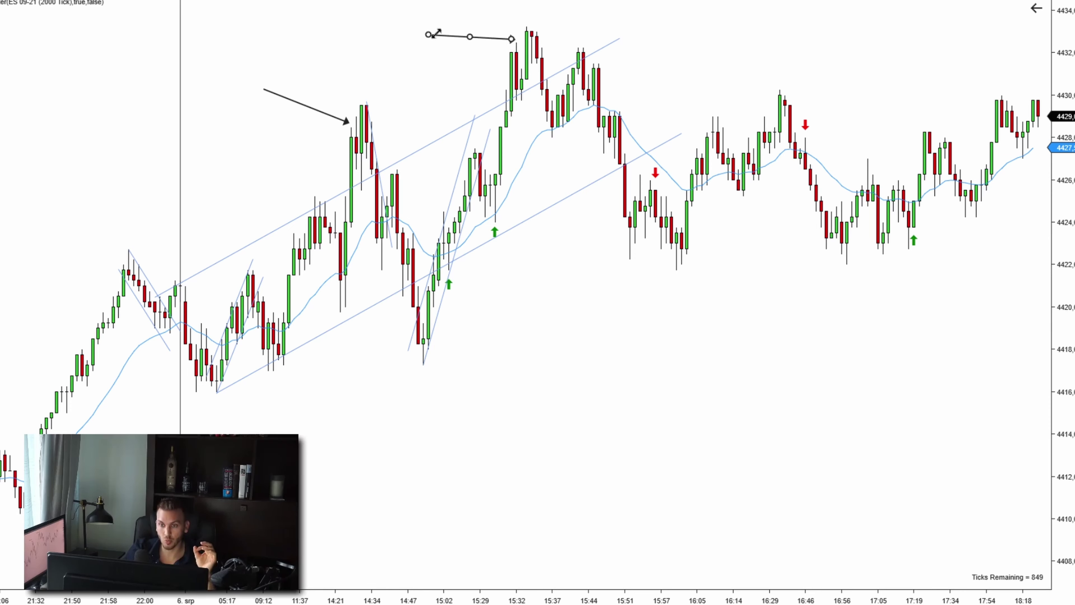
drag(429, 35, 429, 26)
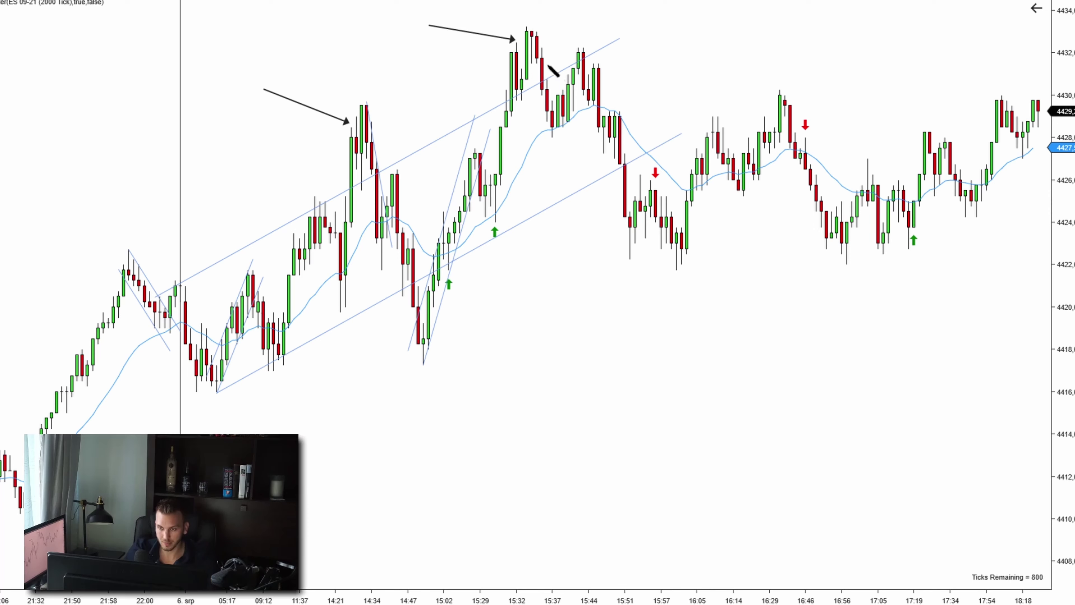
drag(532, 24, 568, 129)
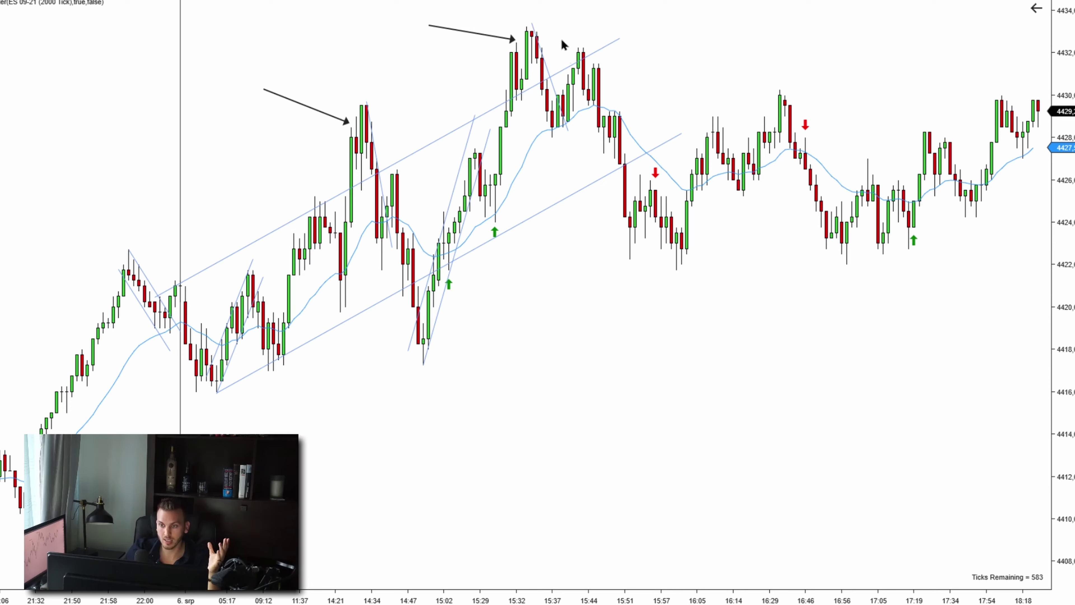
Draw two down arrows from the 14:34 high toward the 15:02 low, then delete both
mouse_move(366, 104)
mouse_down()
mouse_move(407, 240)
mouse_move(381, 270)
mouse_up()
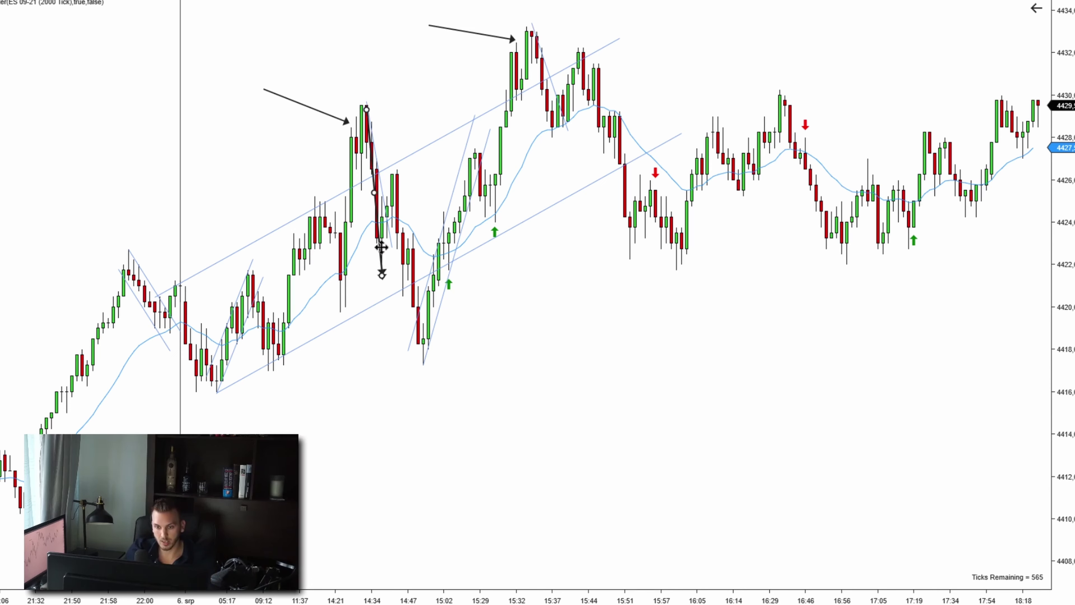
mouse_move(403, 171)
mouse_down()
mouse_move(417, 338)
mouse_move(415, 309)
mouse_up()
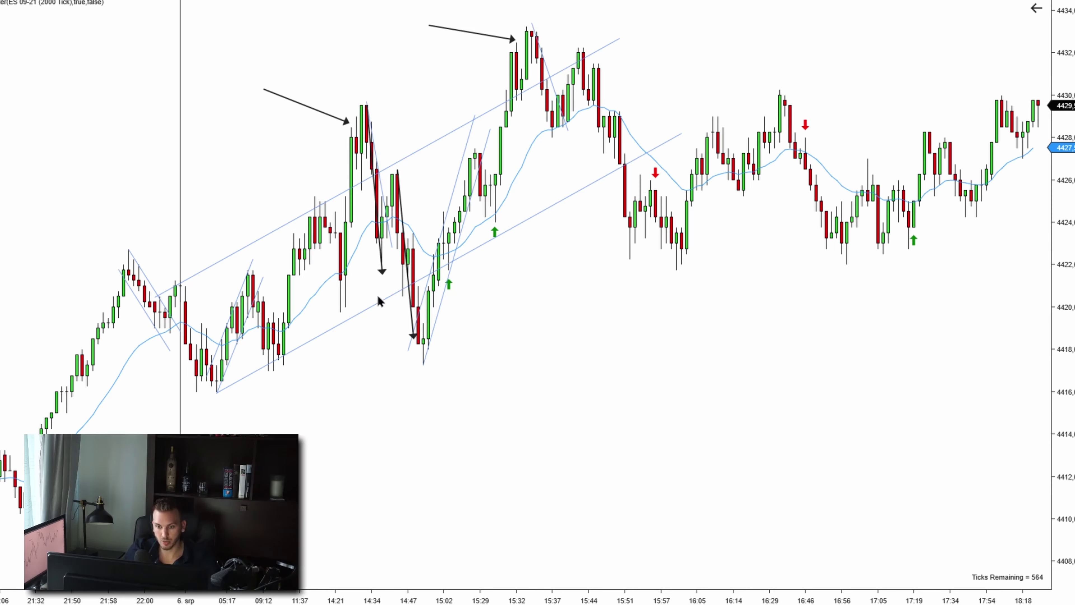
click(413, 336)
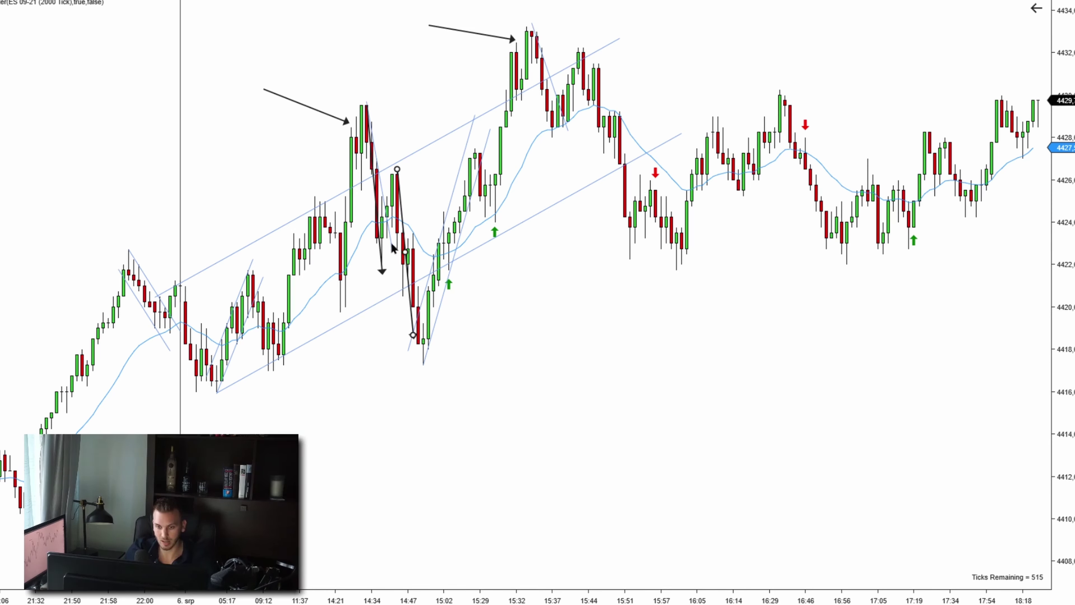
key(Delete)
click(377, 227)
key(Delete)
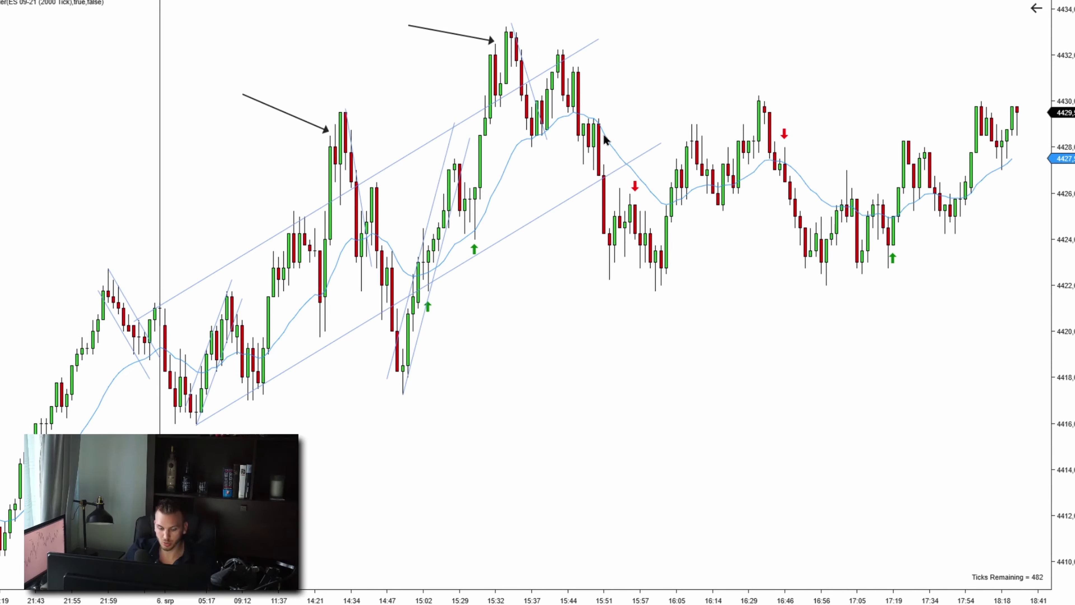
Draw a descending trend line after 15:44 and realign it onto the 15:44–16:00 pullback
drag(563, 46, 682, 299)
click(617, 165)
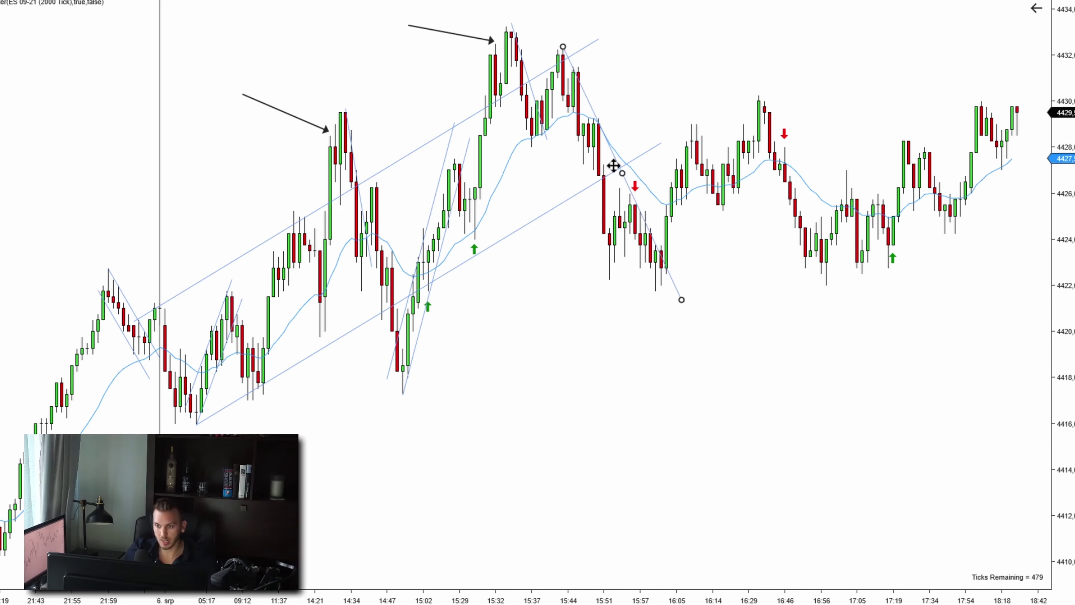
mouse_move(616, 165)
mouse_down()
mouse_move(584, 207)
mouse_move(586, 197)
mouse_up()
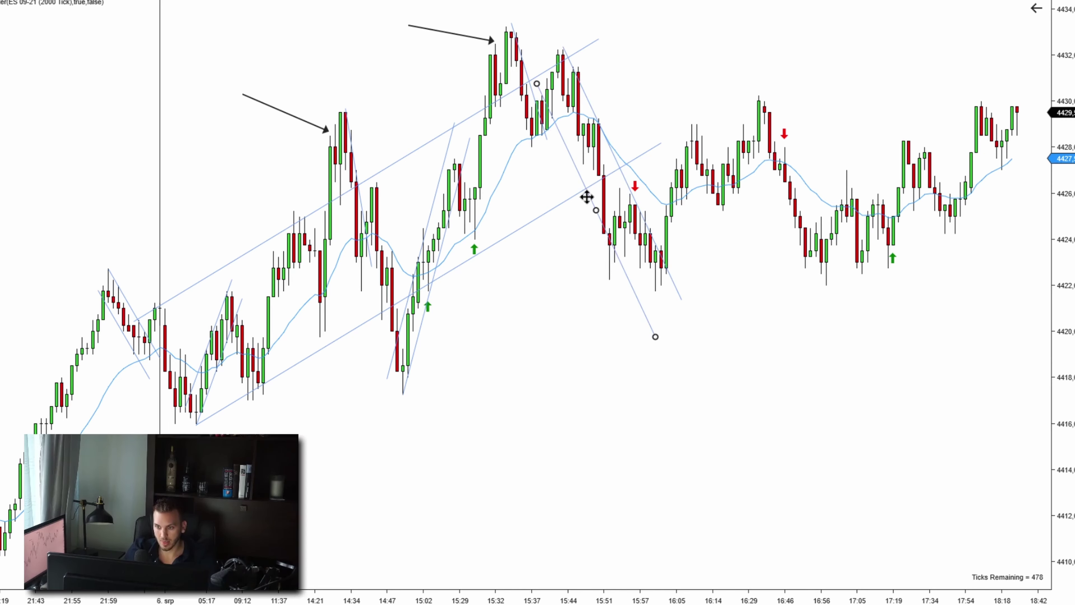
click(589, 228)
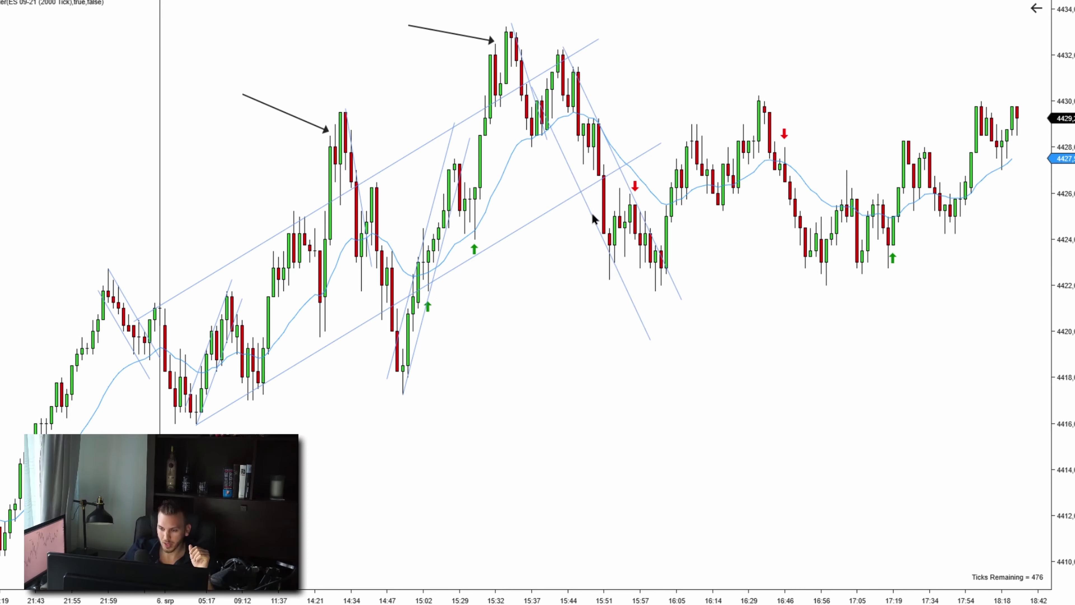
drag(593, 218, 608, 208)
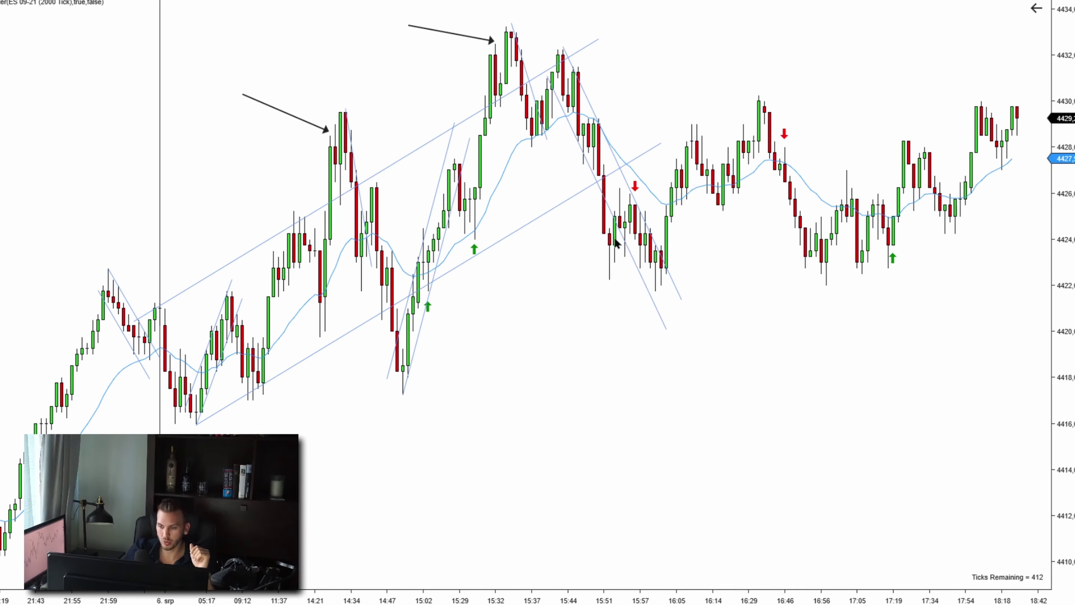
click(586, 161)
drag(586, 161, 576, 178)
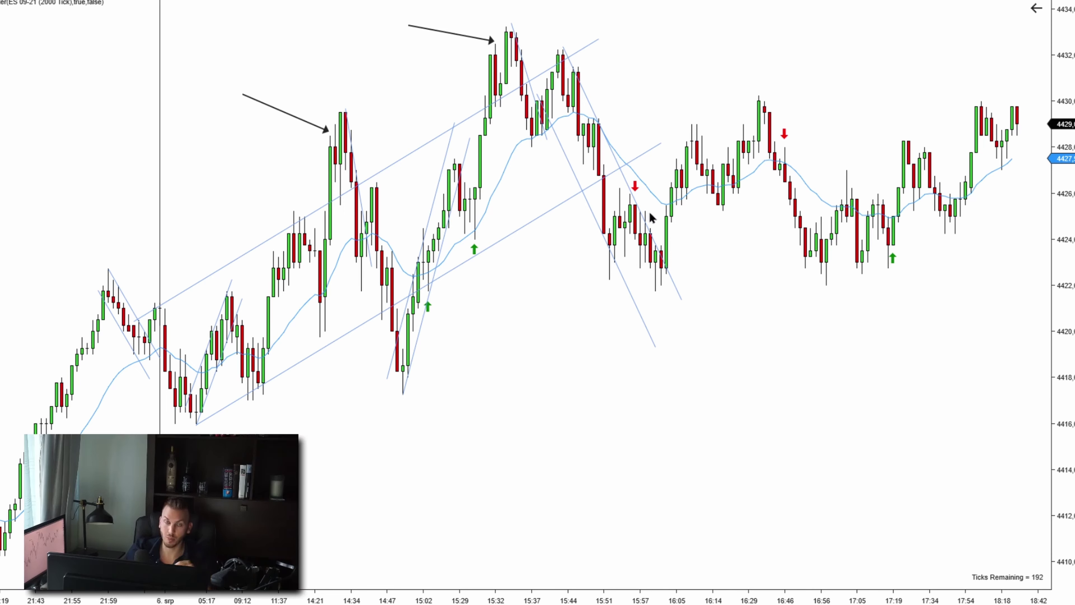
Add a long horizontal line near 4417 beneath the session lows and delete the long black down-arrow
drag(630, 56, 640, 393)
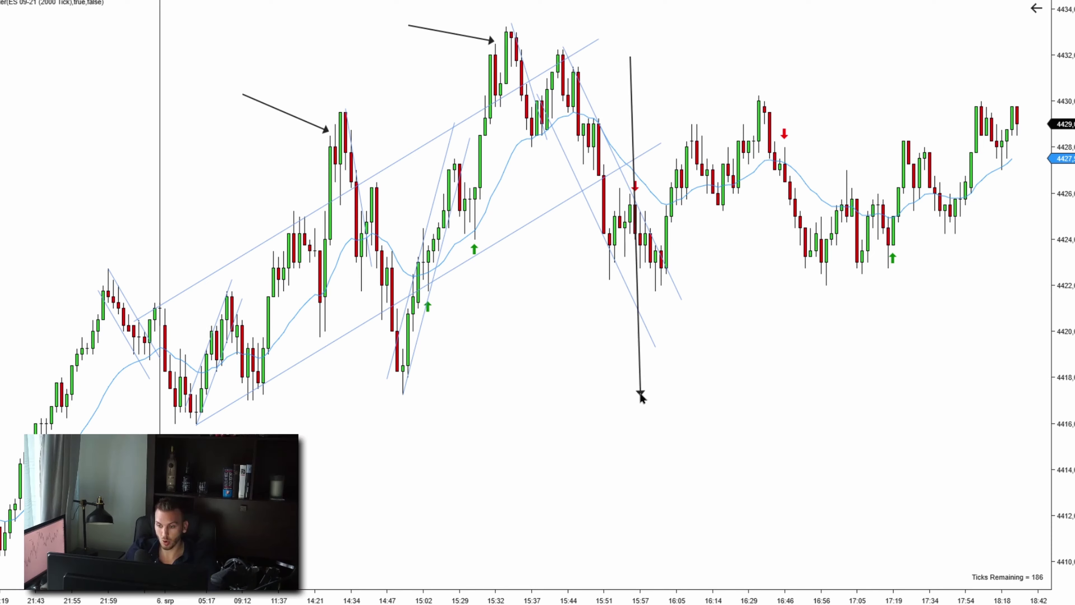
drag(123, 415, 862, 406)
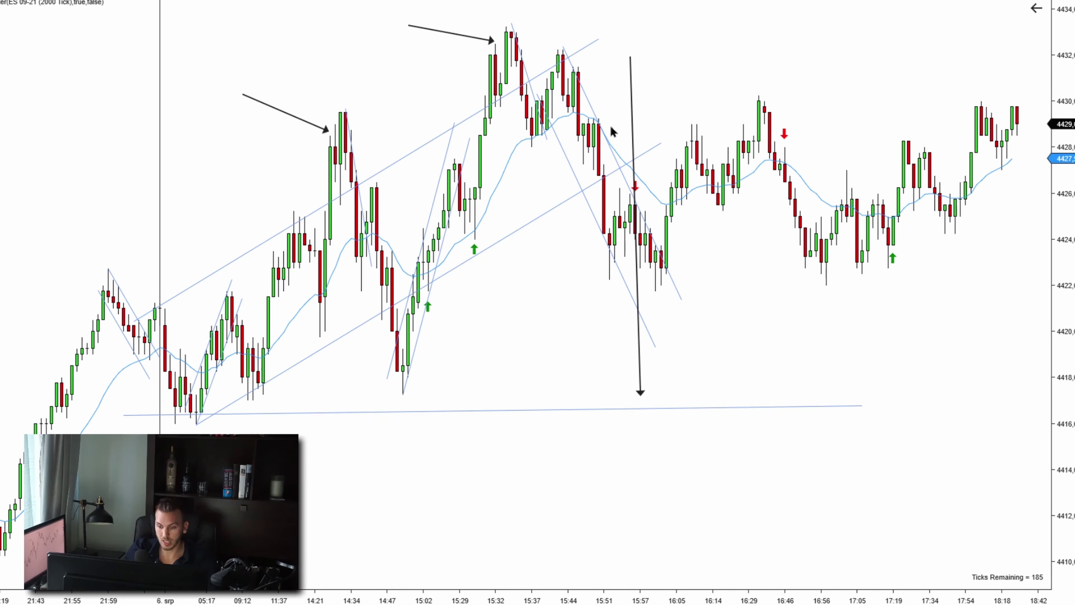
click(639, 342)
key(Delete)
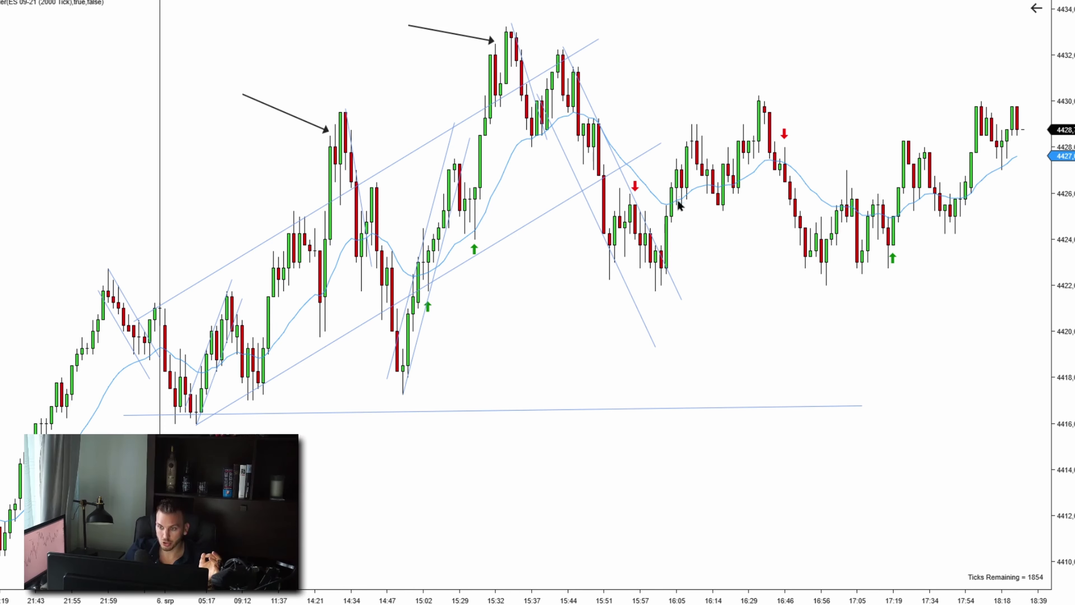
Draw a rising trend line from the 16:00 low and a parallel copy shifted up-left
click(656, 291)
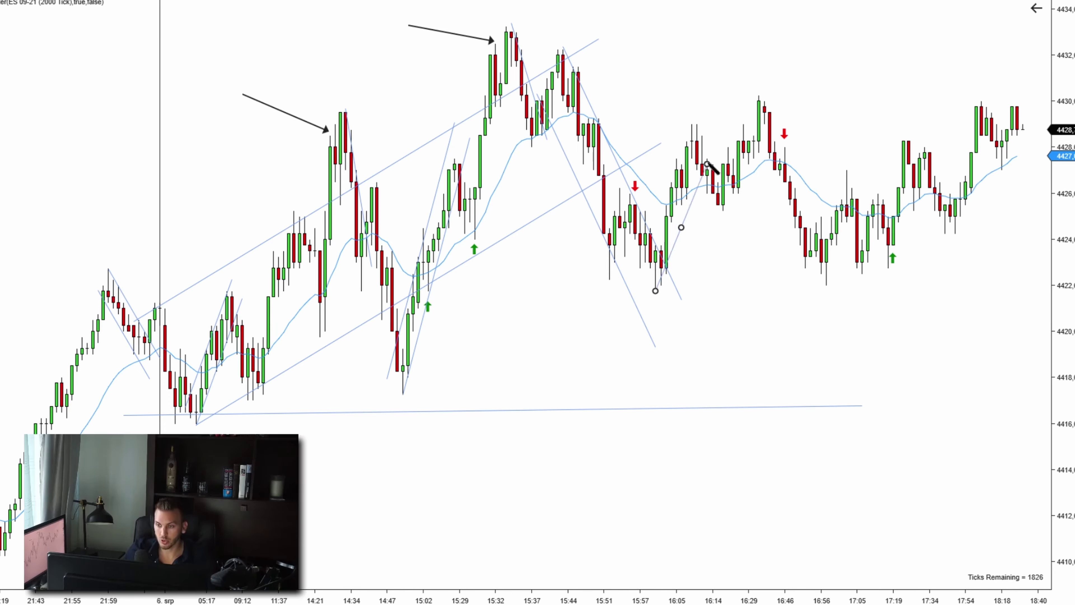
click(681, 209)
click(707, 128)
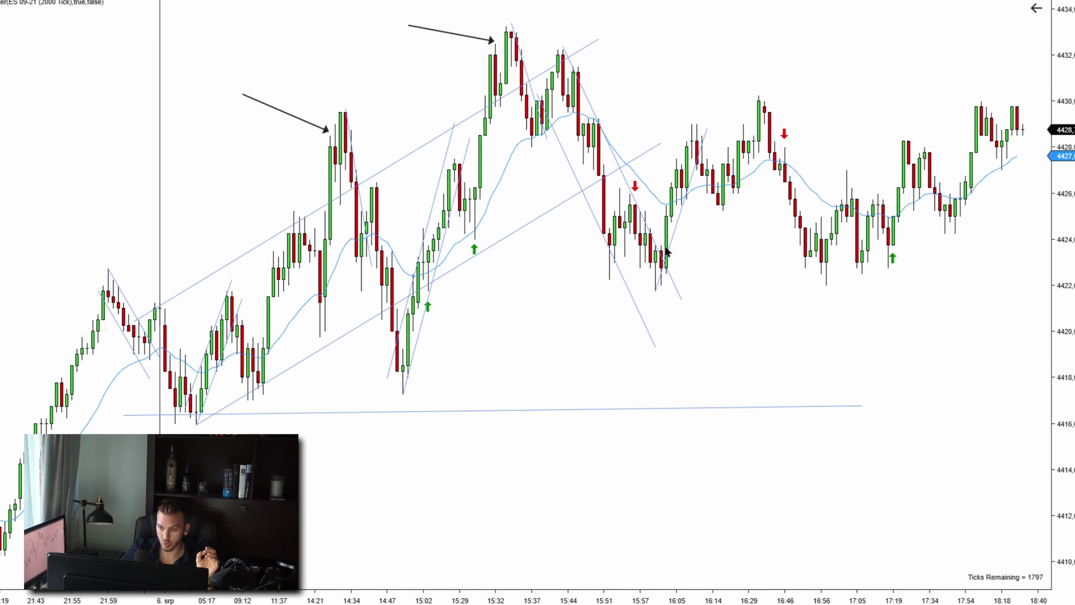
click(681, 223)
drag(681, 223, 672, 192)
click(702, 223)
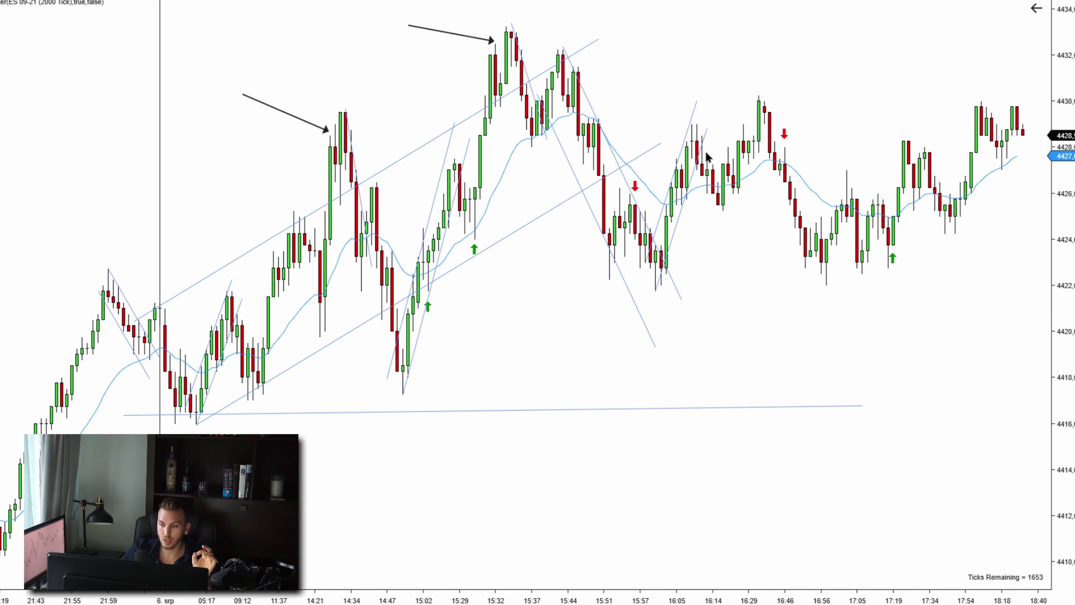
drag(731, 245, 639, 248)
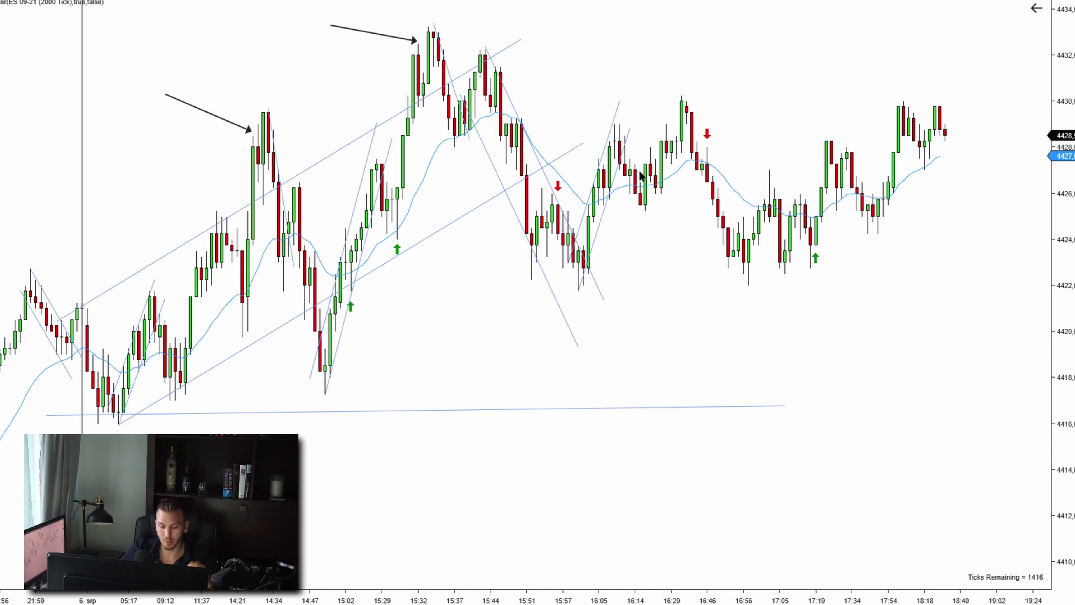
drag(578, 279, 614, 127)
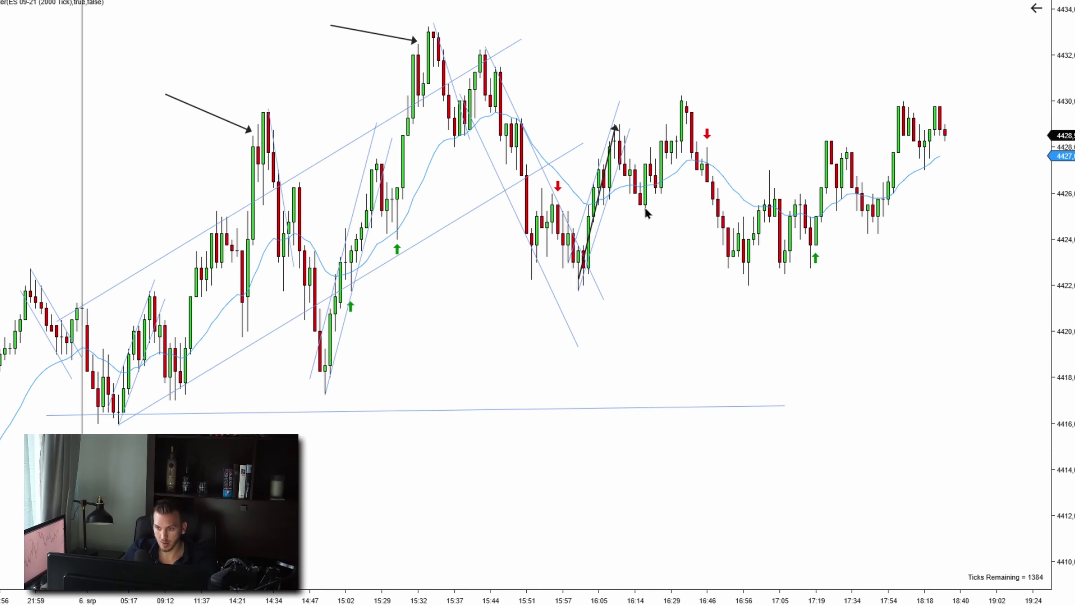
mouse_move(645, 208)
mouse_down()
mouse_move(682, 97)
mouse_move(677, 124)
mouse_up()
key(Delete)
click(606, 162)
key(Delete)
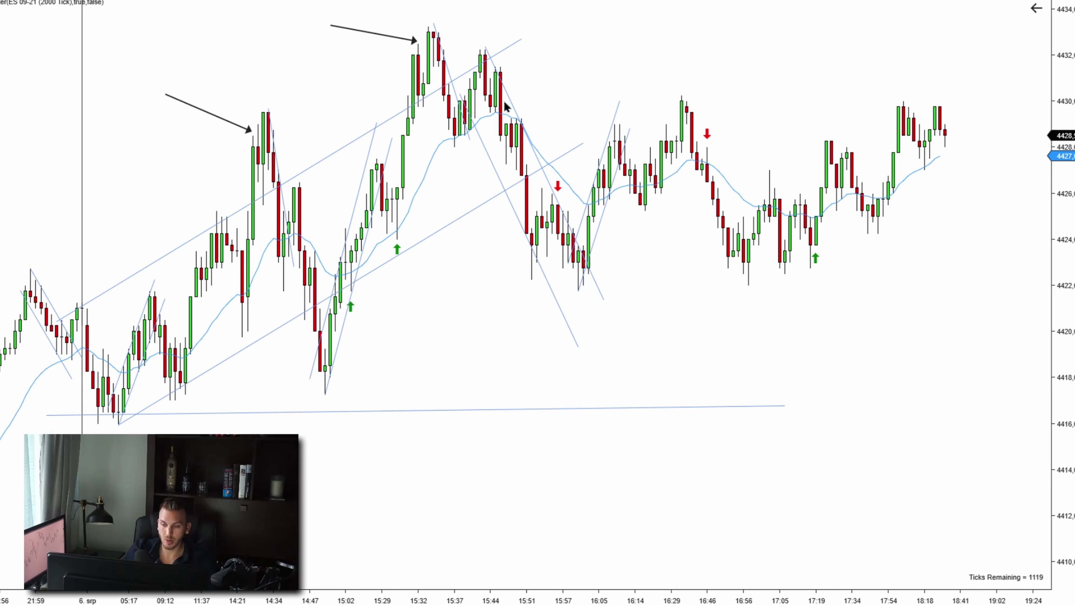
drag(928, 282, 716, 368)
drag(449, 315, 498, 235)
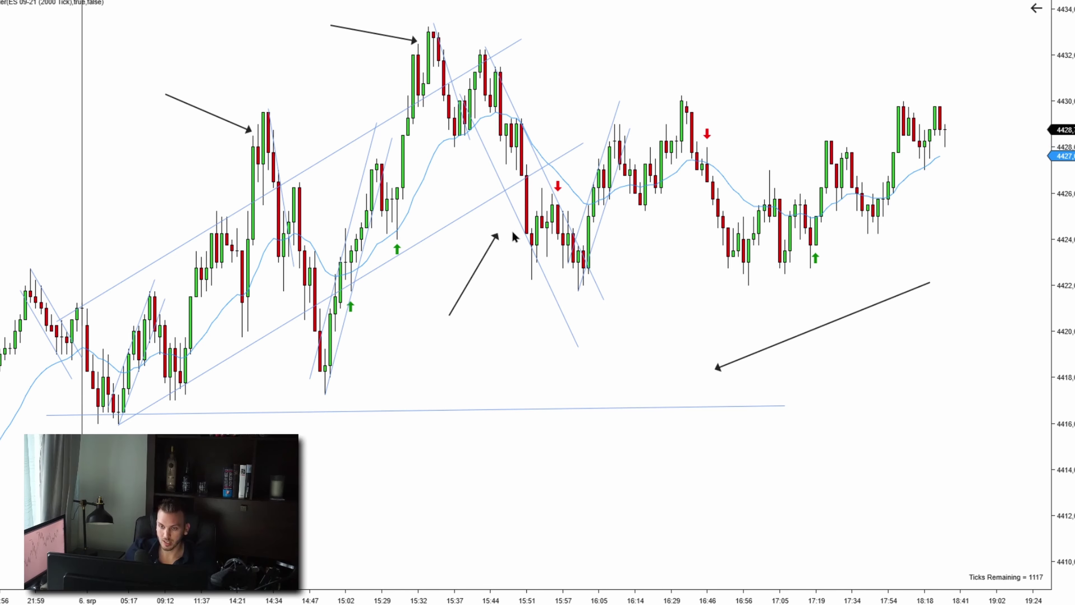
click(487, 267)
key(Delete)
click(778, 344)
key(Delete)
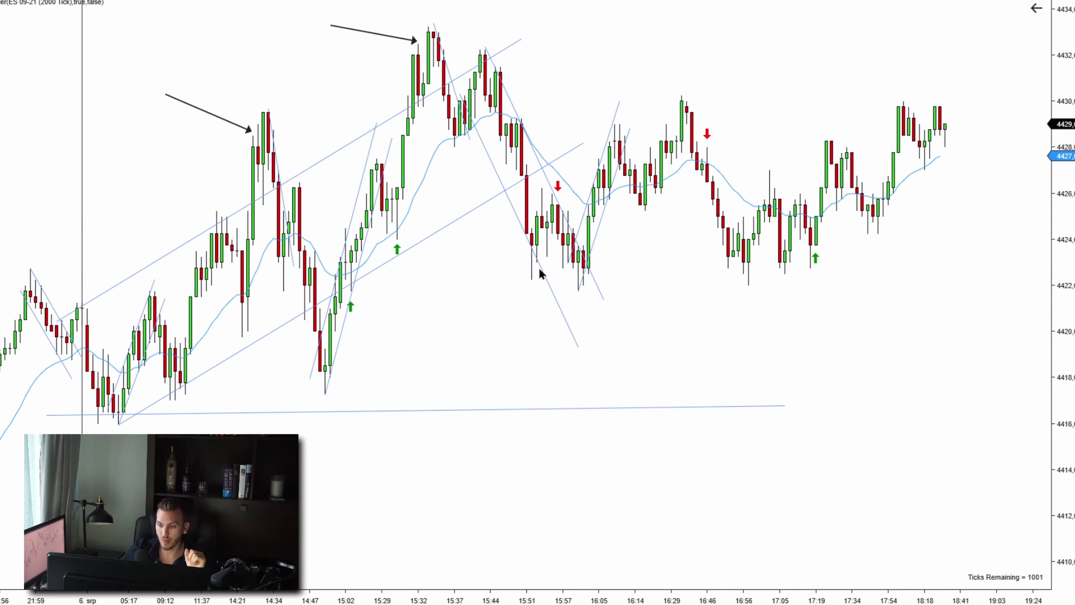
Draw a horizontal line at 4423 from the 15:57 lows past 19:03, then a trend line down from the 16:29 high
mouse_move(511, 273)
mouse_down()
mouse_move(1027, 274)
mouse_move(910, 269)
mouse_up()
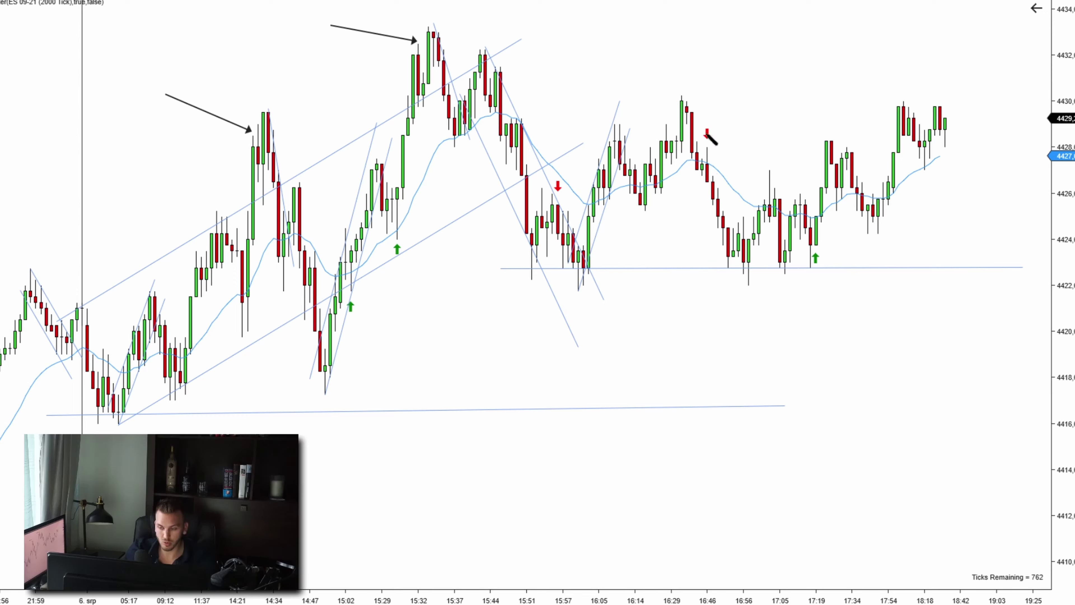
drag(681, 94, 743, 258)
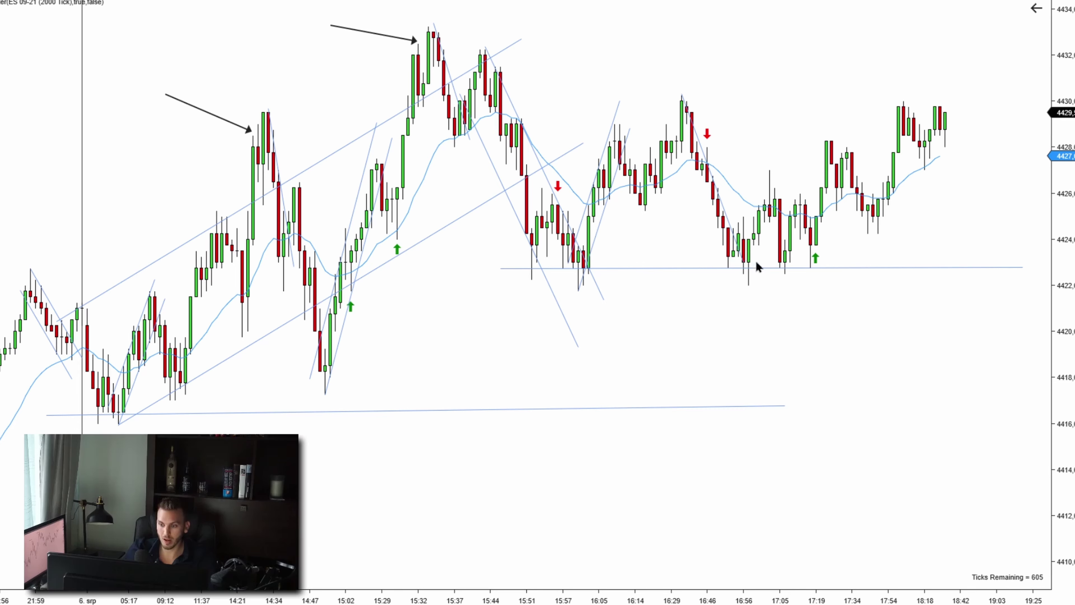
Copy the 4423 support line up to about 4429.5, then shift the chart slightly left
click(635, 268)
drag(647, 266, 652, 106)
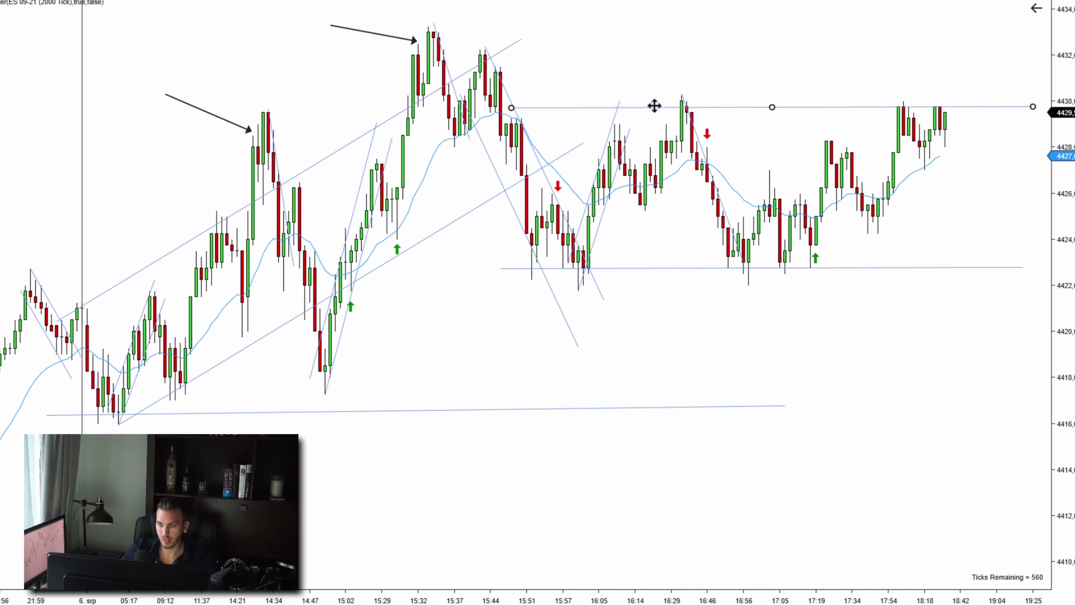
click(807, 161)
drag(763, 142, 728, 142)
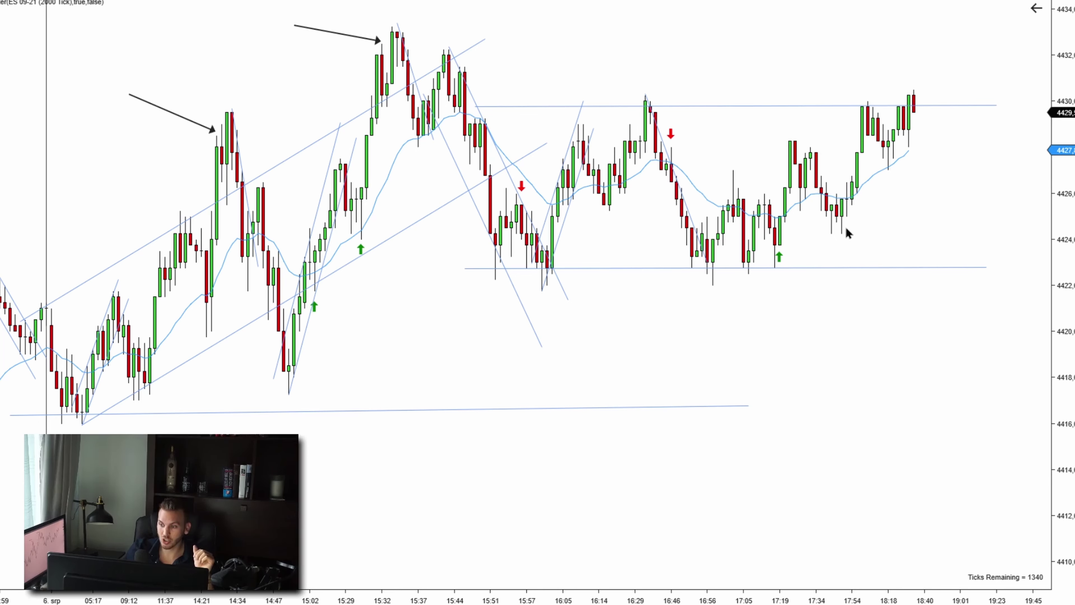
Copy the green up arrow from 17:19 onto the higher low near 17:45
click(779, 256)
drag(803, 260, 841, 245)
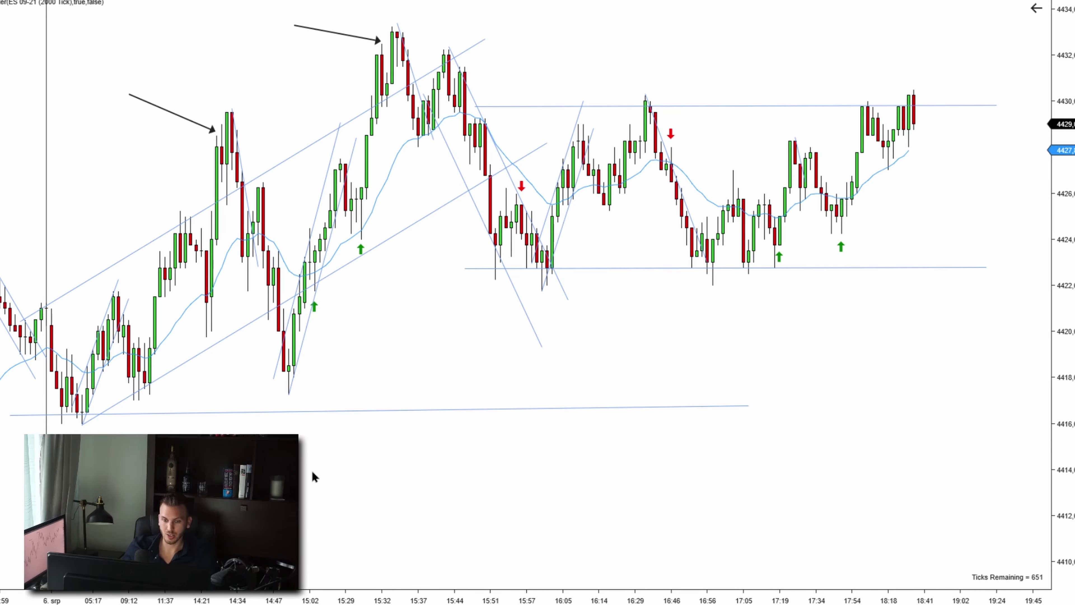
scroll(412, 269, up, 5)
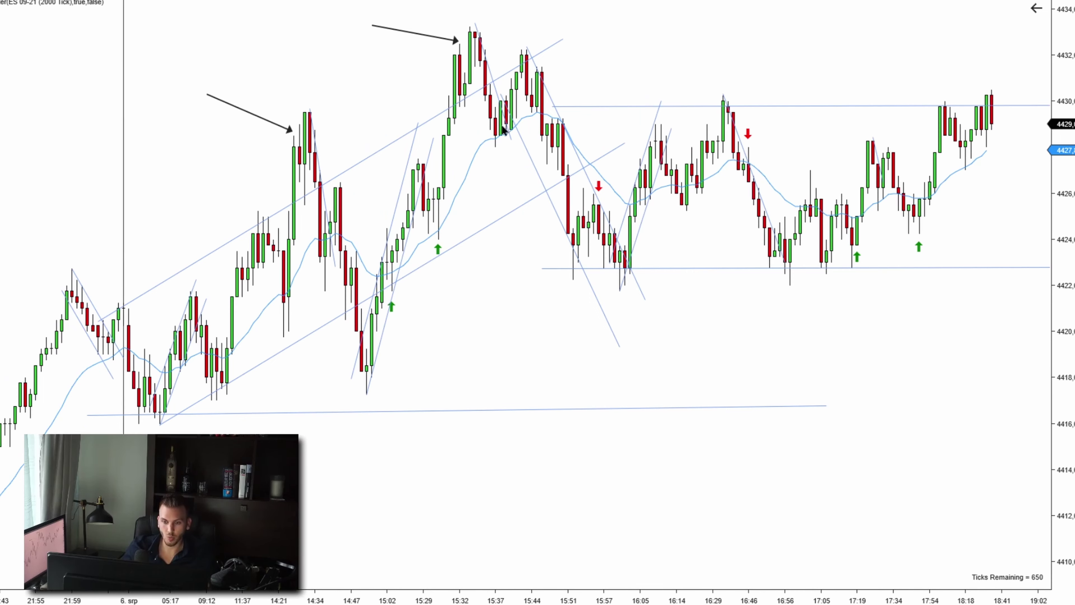
scroll(677, 339, down, 4)
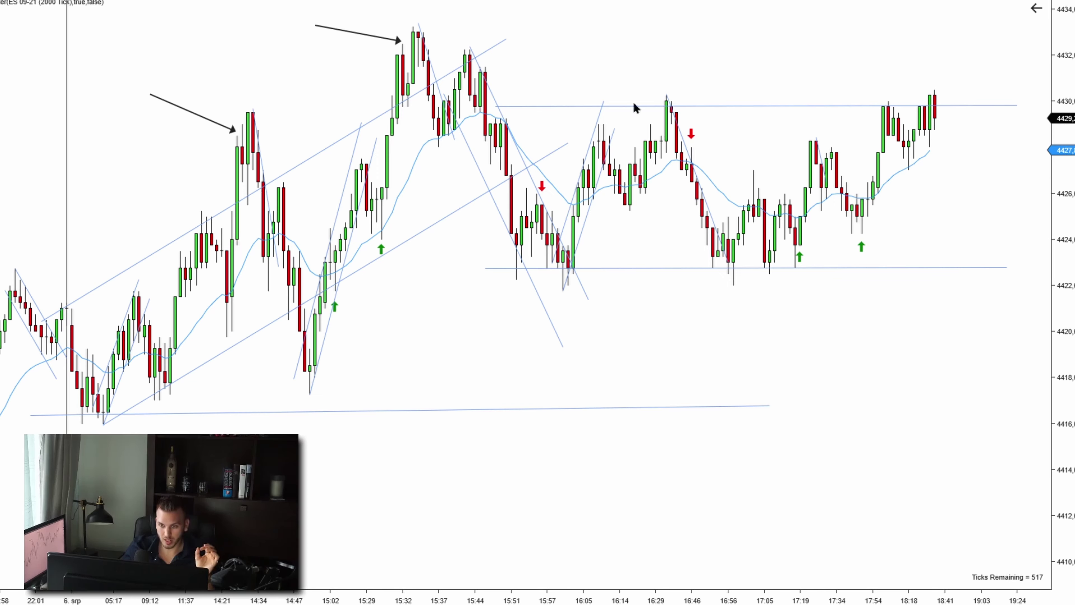
mouse_move(820, 312)
mouse_down()
mouse_move(775, 319)
mouse_move(807, 310)
mouse_up()
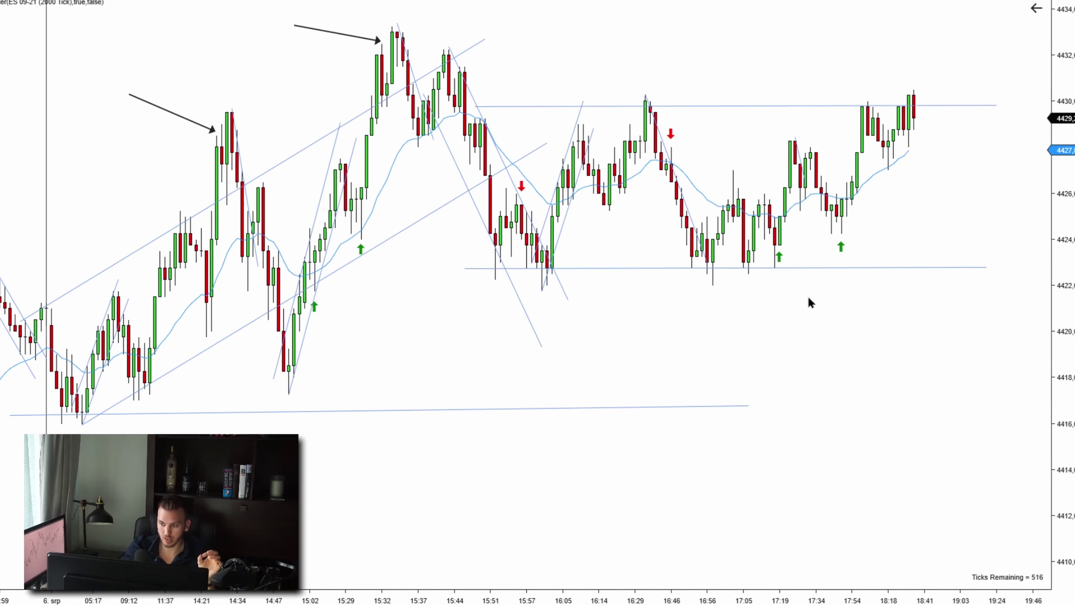